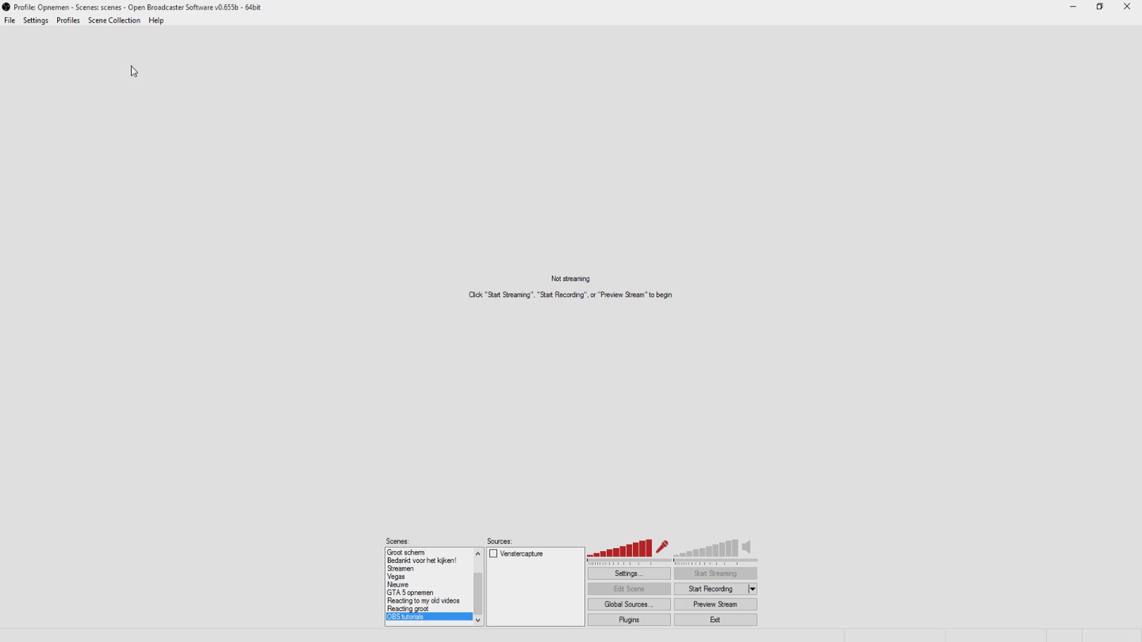
Step: Open the Settings dialog and keep Opnemen as the setting profile being edited
{"action": "left_click", "coordinate": [34, 22]}
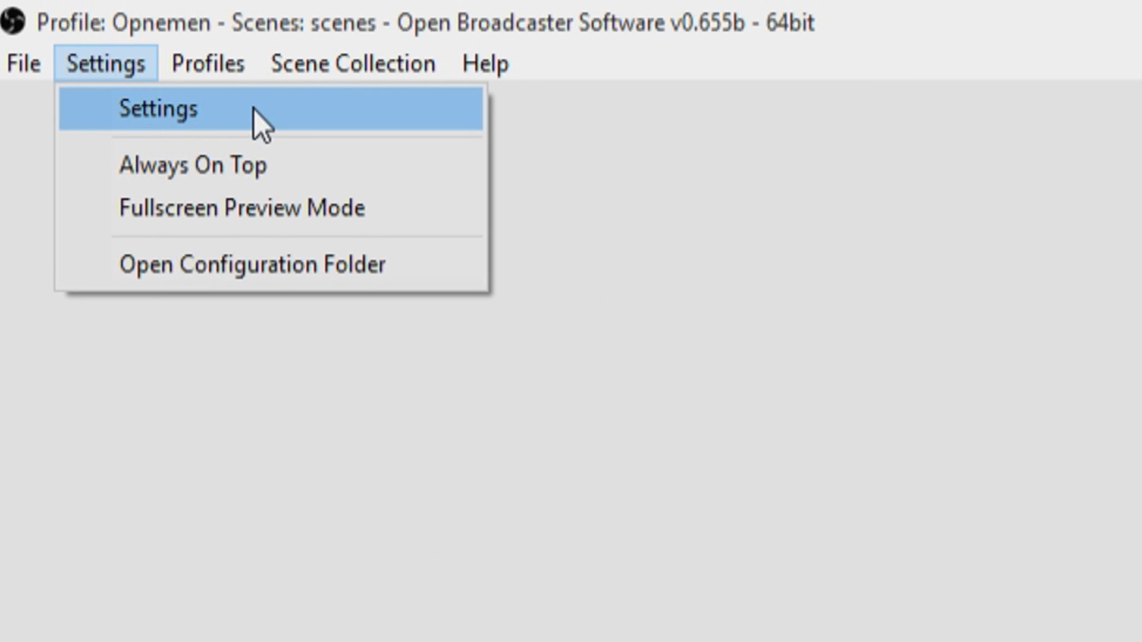
{"action": "left_click", "coordinate": [253, 108]}
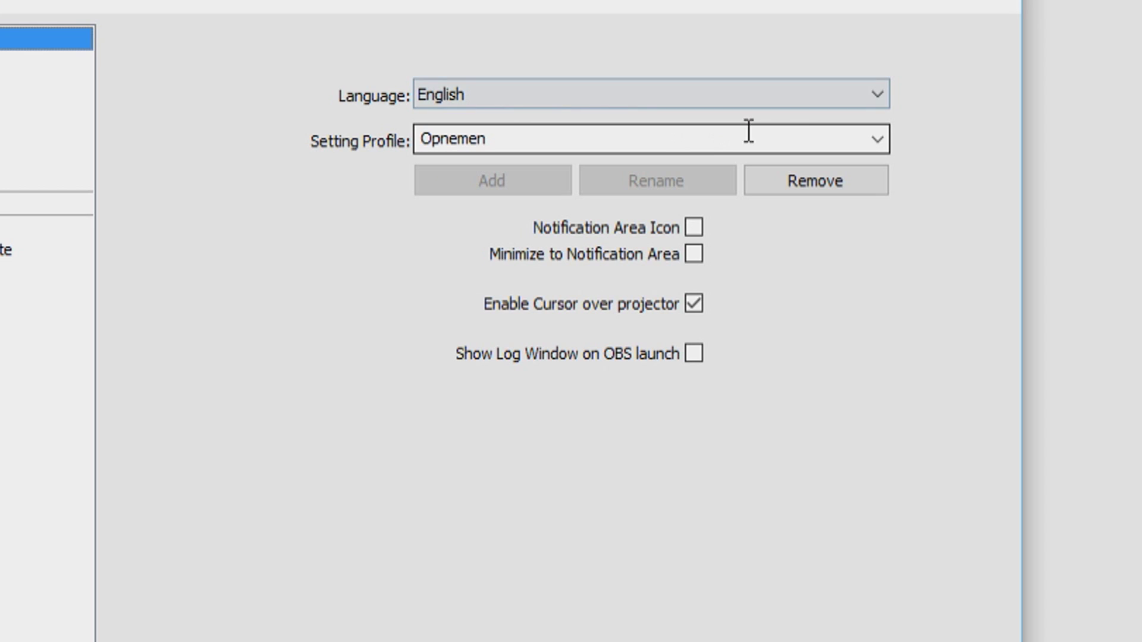
{"action": "left_click", "coordinate": [877, 139]}
{"action": "left_click", "coordinate": [877, 139]}
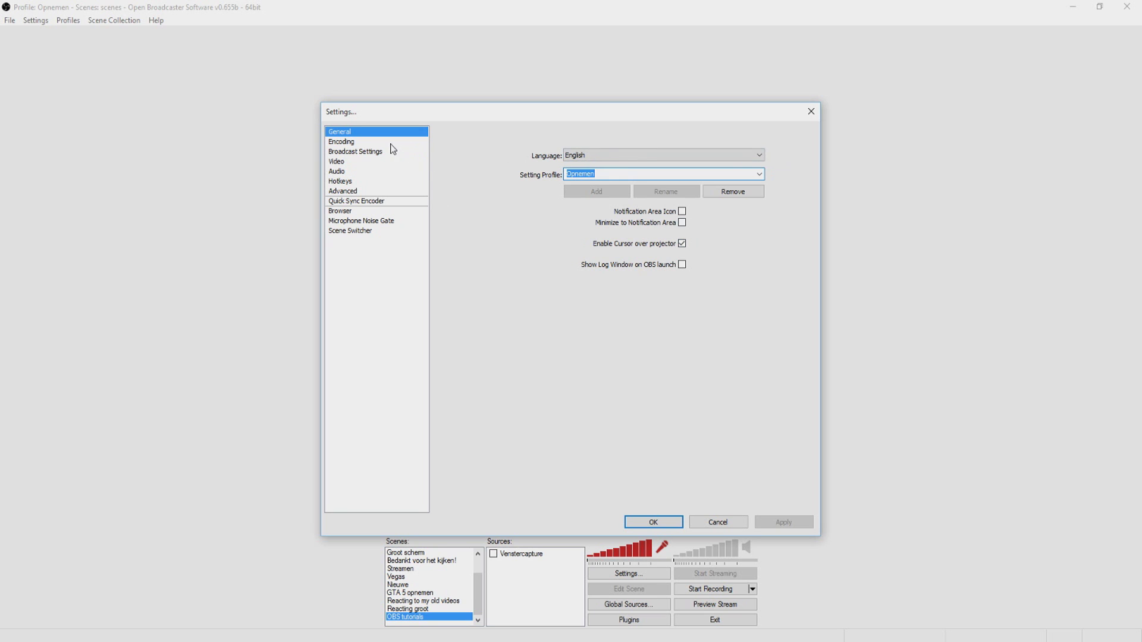
Step: On the Encoding page, toggle Use CBR off and on, keeping quality balance at 10
{"action": "left_click", "coordinate": [361, 141]}
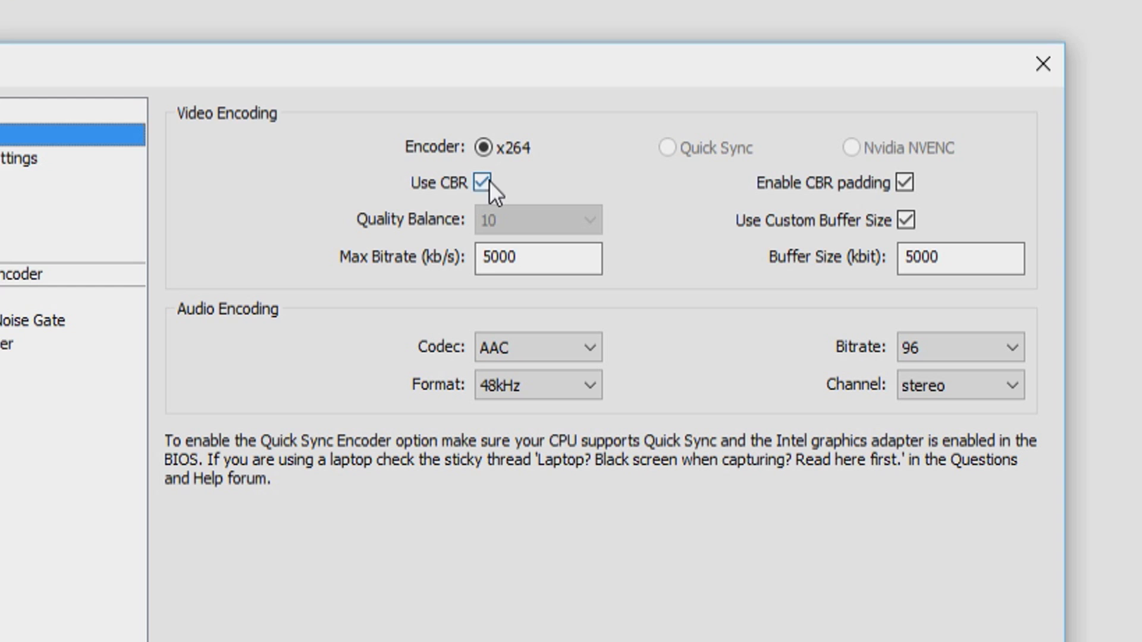
{"action": "left_click", "coordinate": [573, 162]}
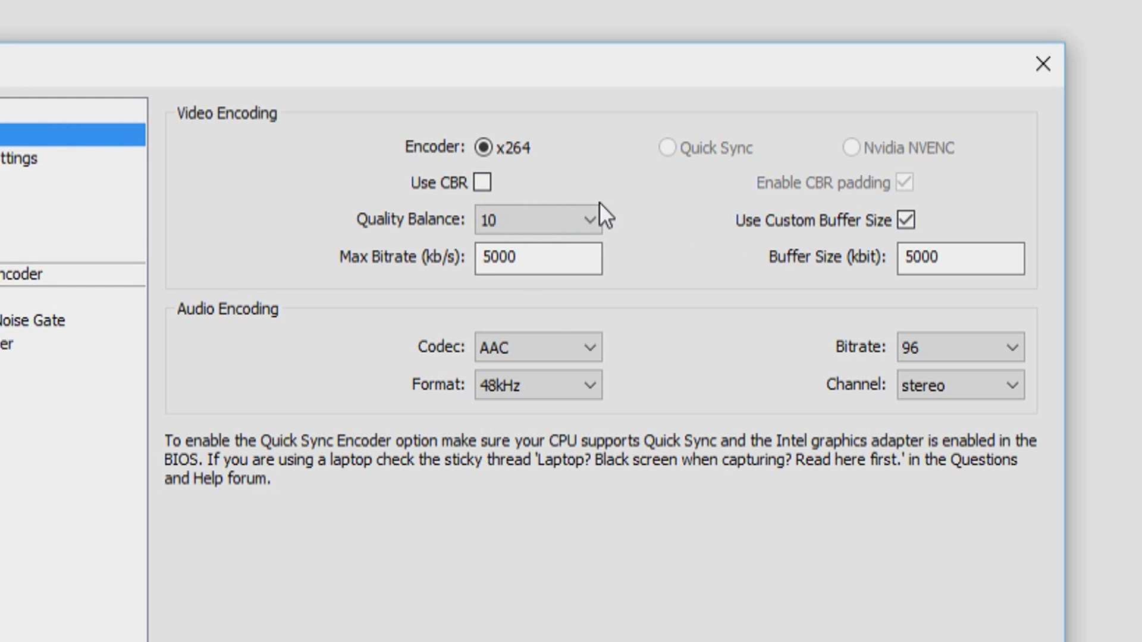
{"action": "left_click", "coordinate": [580, 228]}
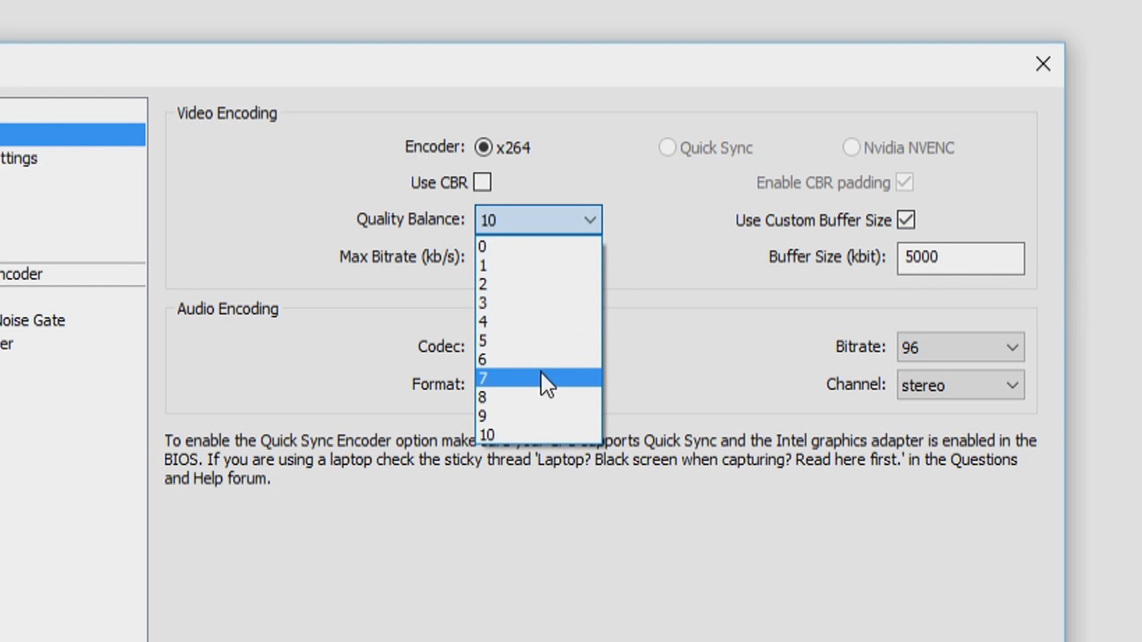
{"action": "left_click", "coordinate": [541, 433]}
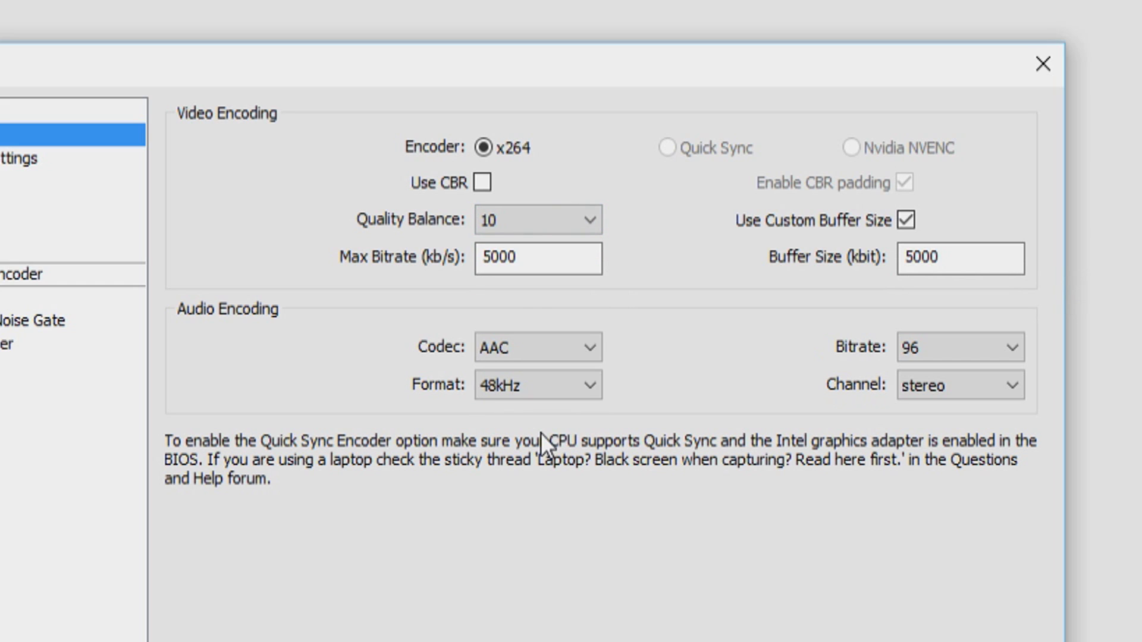
{"action": "left_click", "coordinate": [545, 207]}
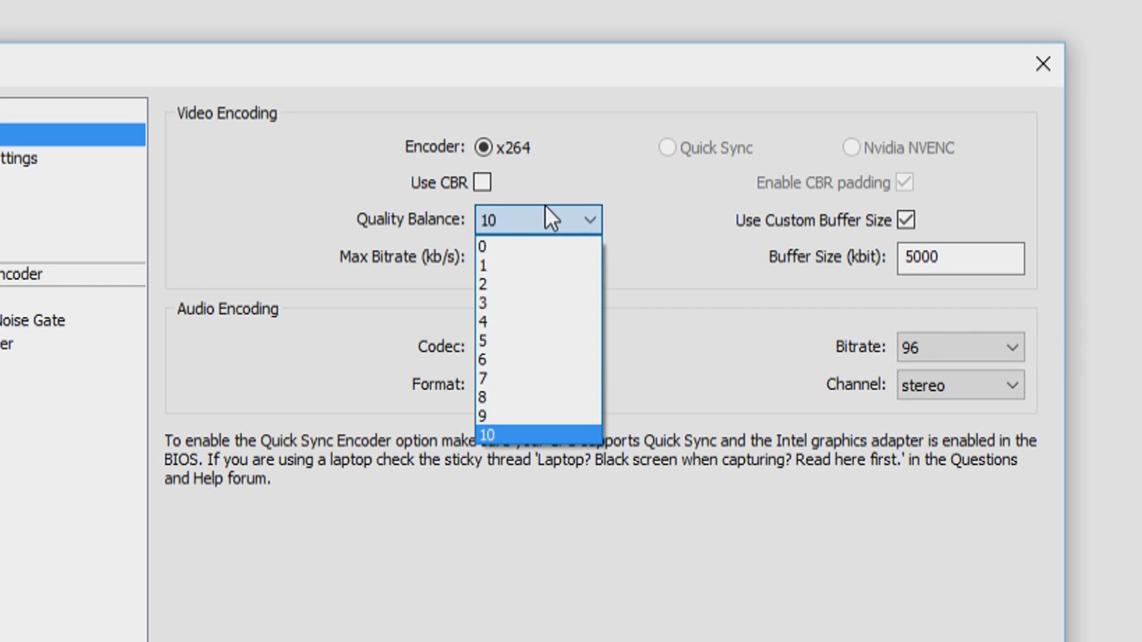
{"action": "left_click", "coordinate": [545, 205]}
{"action": "left_click", "coordinate": [481, 184]}
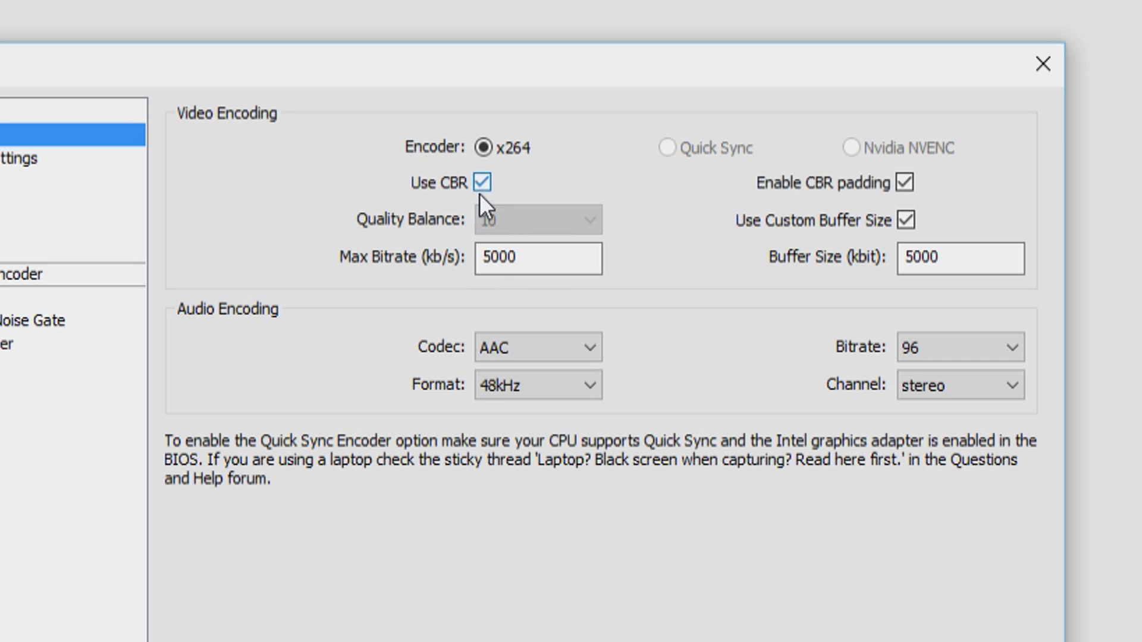
Step: Set the Max Bitrate to 5000 kb/s
{"action": "double_click", "coordinate": [573, 257]}
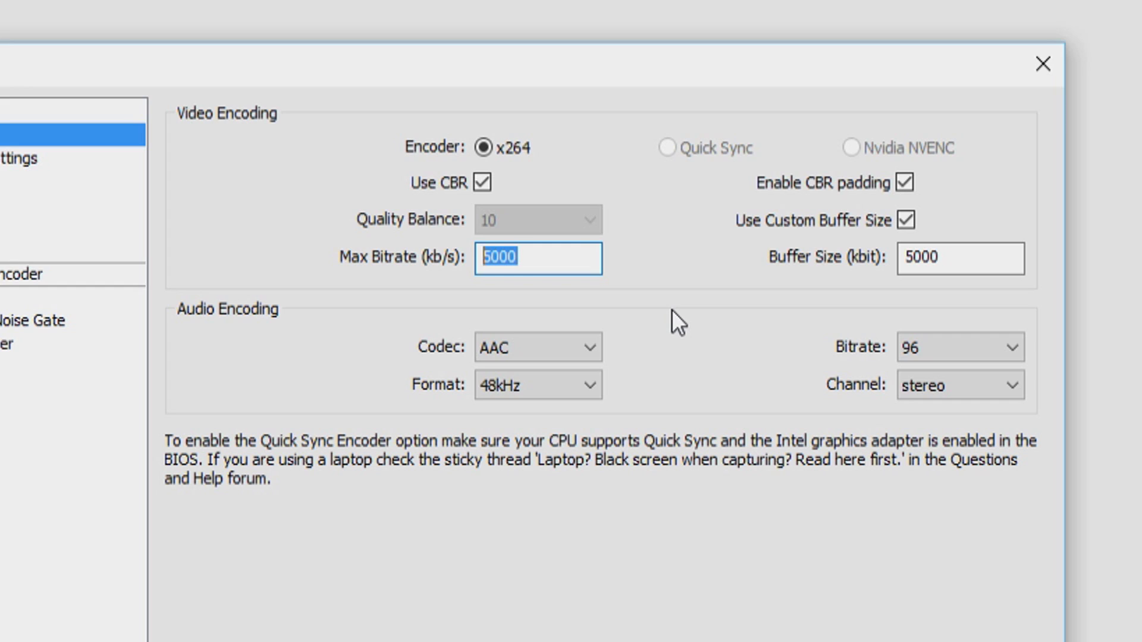
{"action": "type", "text": "5000"}
{"action": "double_click", "coordinate": [576, 260]}
{"action": "left_click", "coordinate": [586, 260]}
Step: Re-enable Use Custom Buffer Size with a 5000 kbit buffer size
{"action": "left_click", "coordinate": [905, 220]}
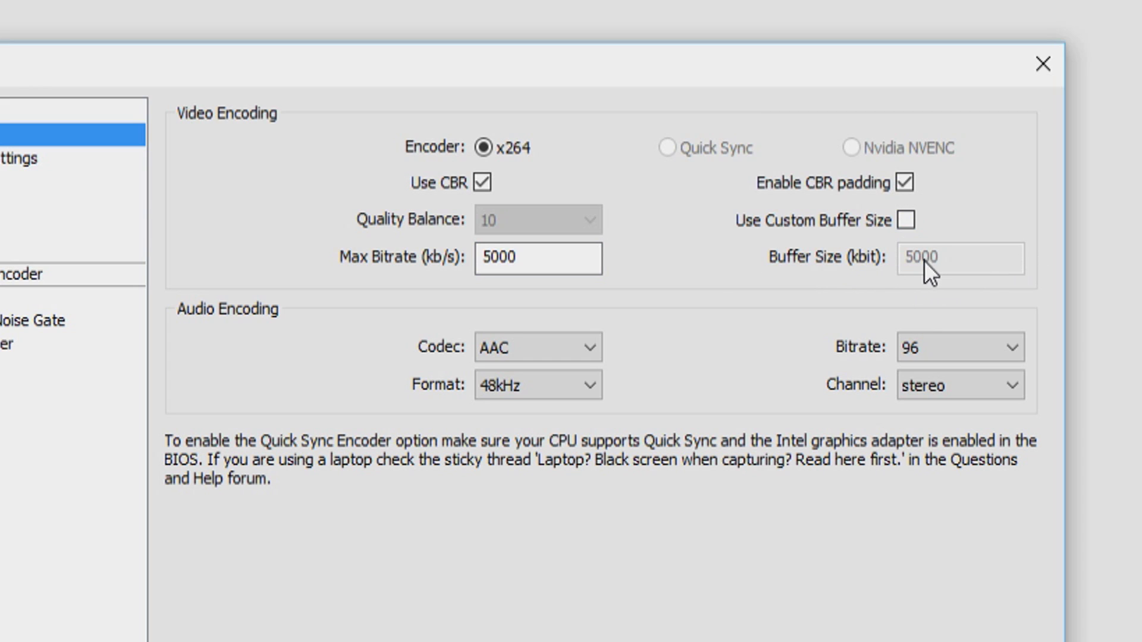
{"action": "left_click", "coordinate": [907, 215]}
{"action": "left_click", "coordinate": [1007, 263]}
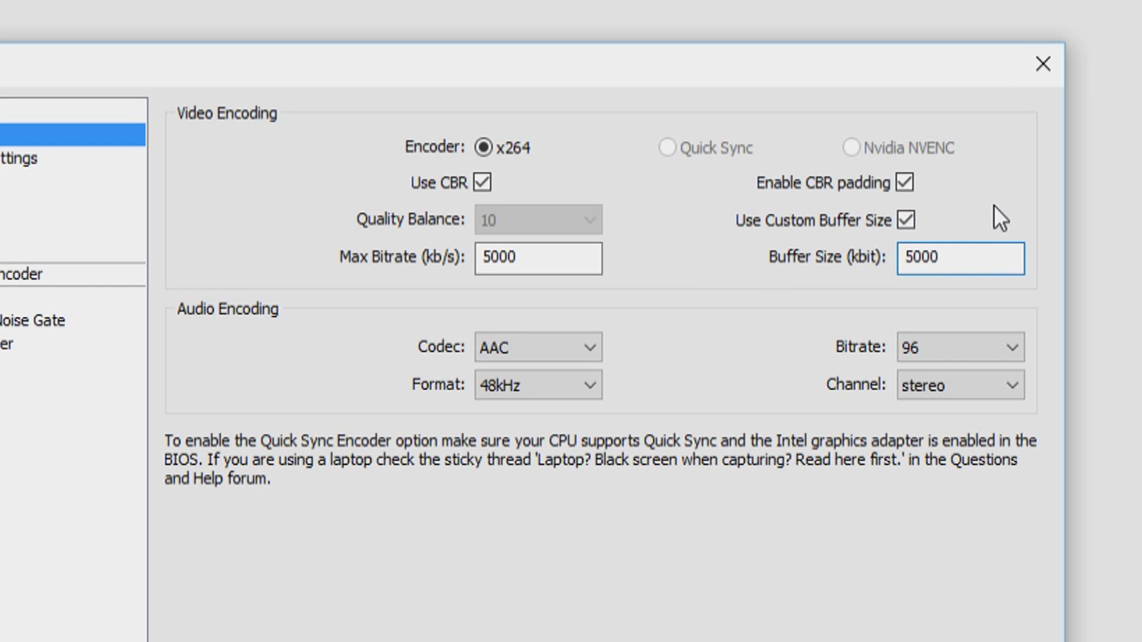
{"action": "mouse_move", "coordinate": [598, 256]}
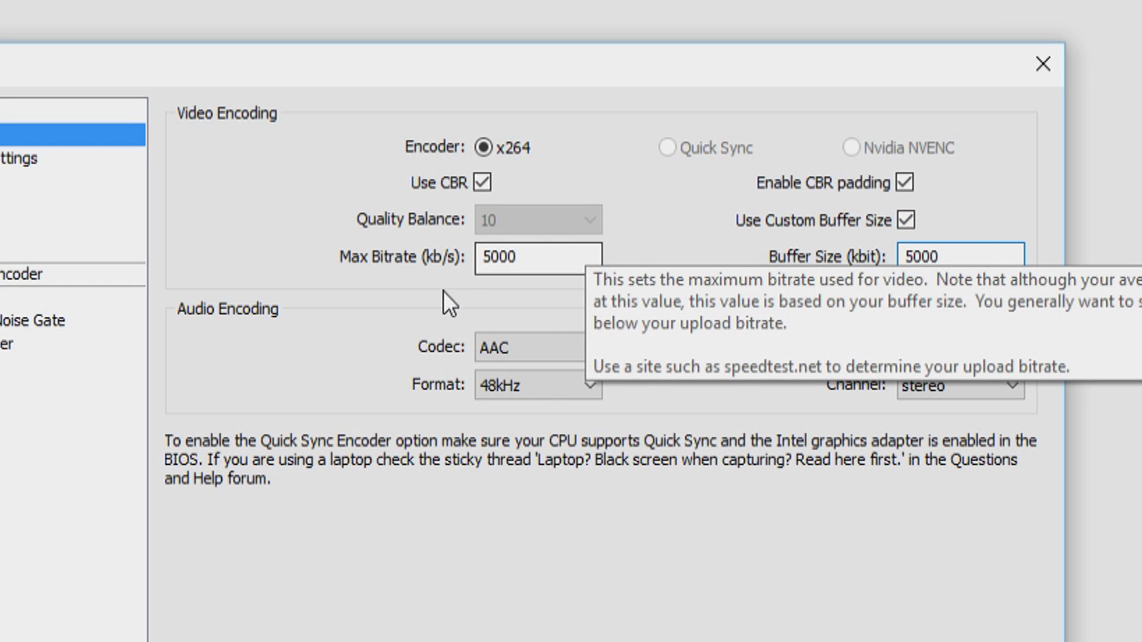
{"action": "left_click", "coordinate": [551, 250]}
{"action": "left_click", "coordinate": [961, 260]}
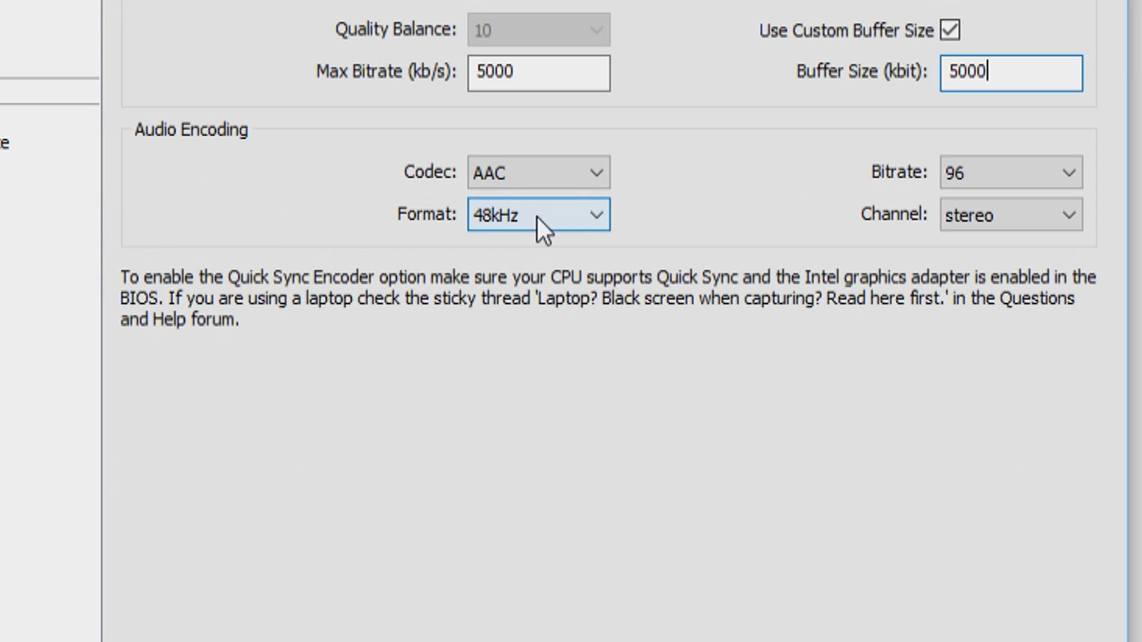
Step: Set audio encoding to AAC with 160 bitrate and stereo channel
{"action": "left_click", "coordinate": [555, 181]}
{"action": "left_click", "coordinate": [553, 182]}
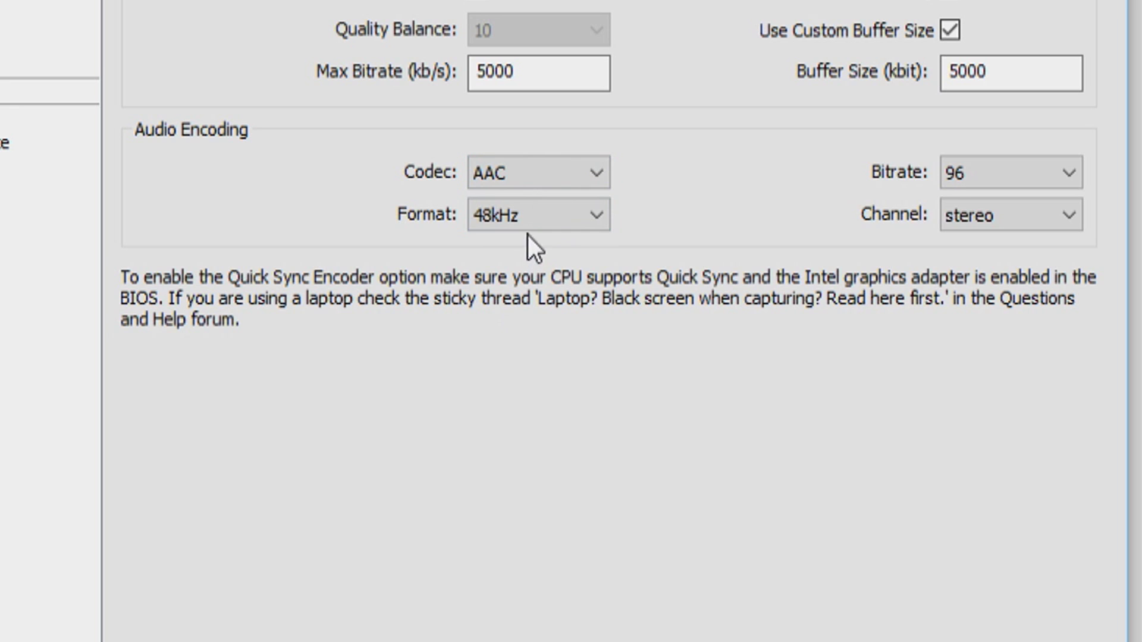
{"action": "left_click", "coordinate": [1014, 173]}
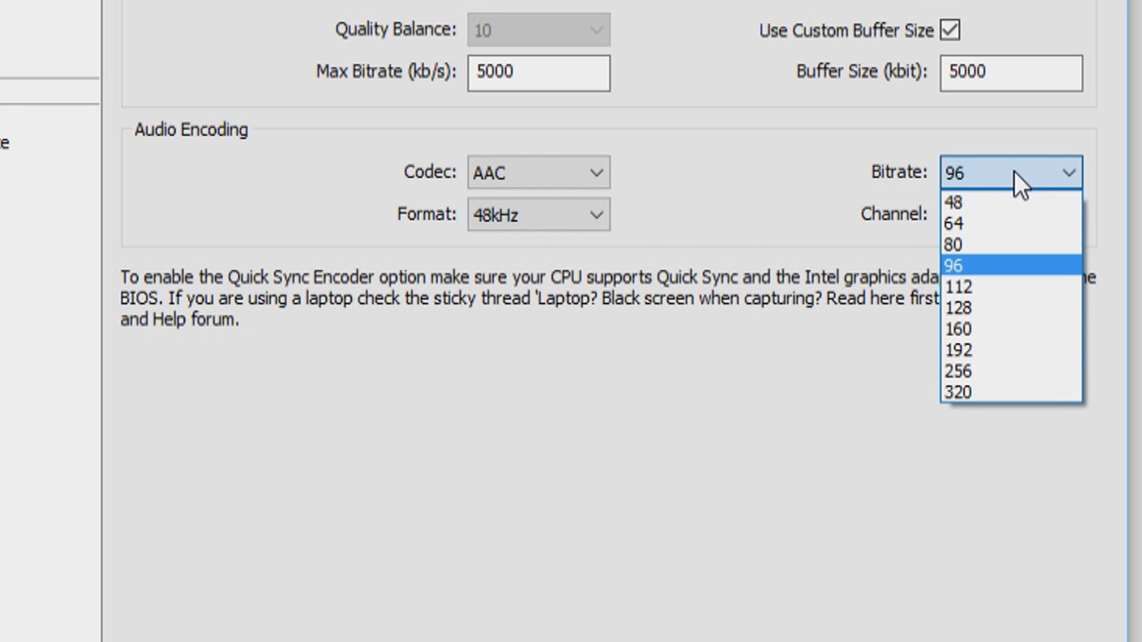
{"action": "left_click", "coordinate": [1020, 329]}
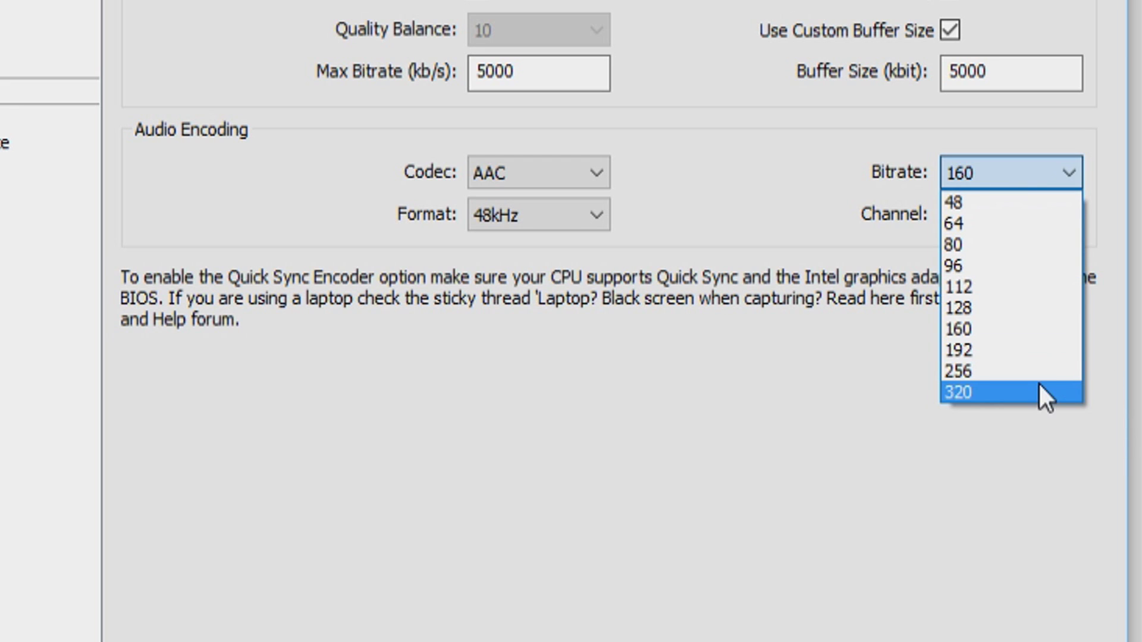
{"action": "left_click", "coordinate": [1016, 326]}
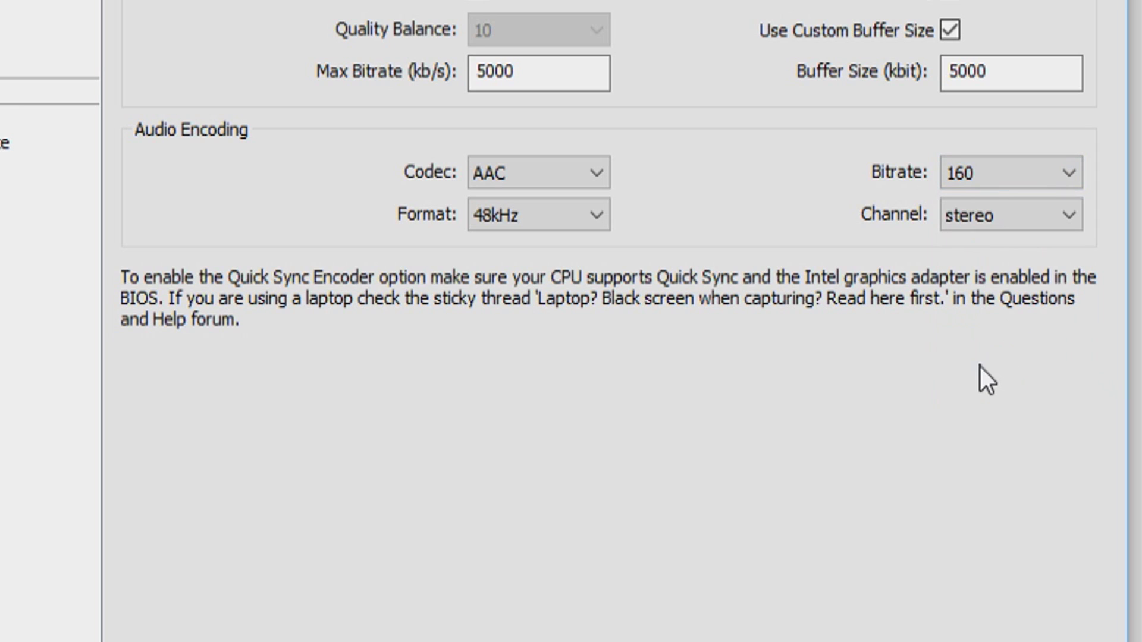
{"action": "left_click", "coordinate": [1007, 225]}
{"action": "left_click", "coordinate": [1007, 225]}
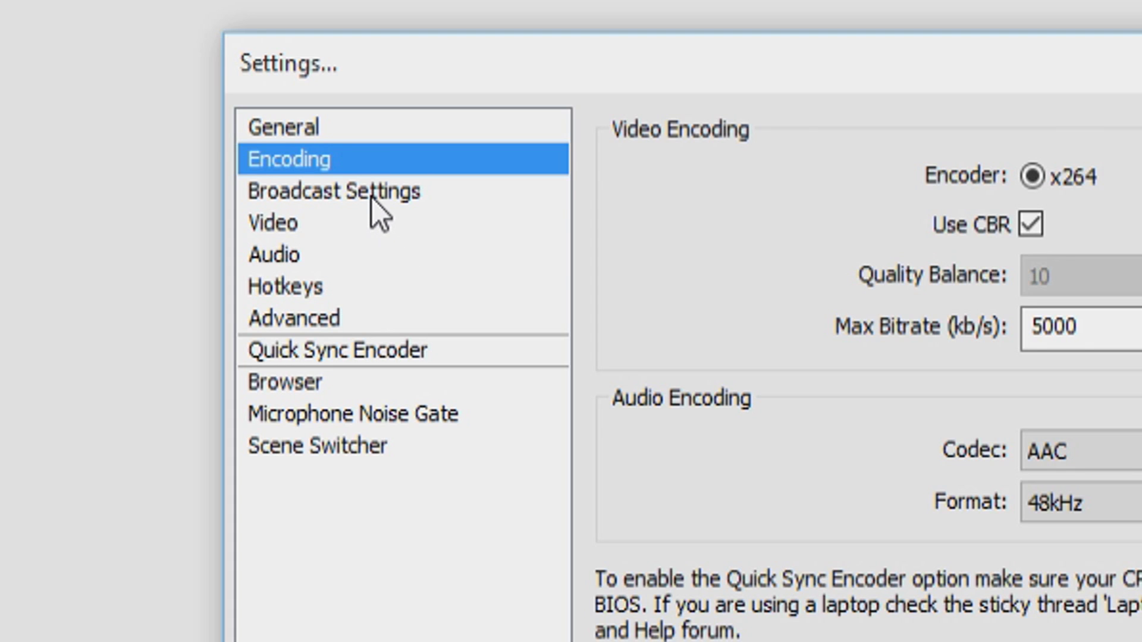
Step: Apply the encoding changes and keep the Broadcast Settings mode on File Output Only
{"action": "left_click", "coordinate": [372, 198]}
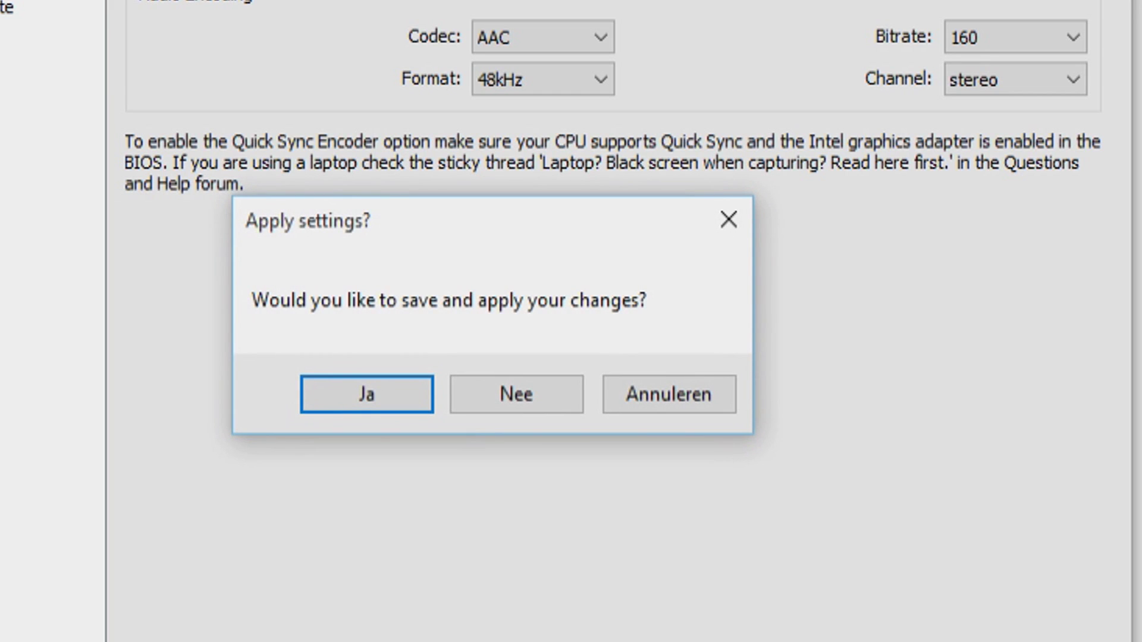
{"action": "left_click", "coordinate": [354, 399]}
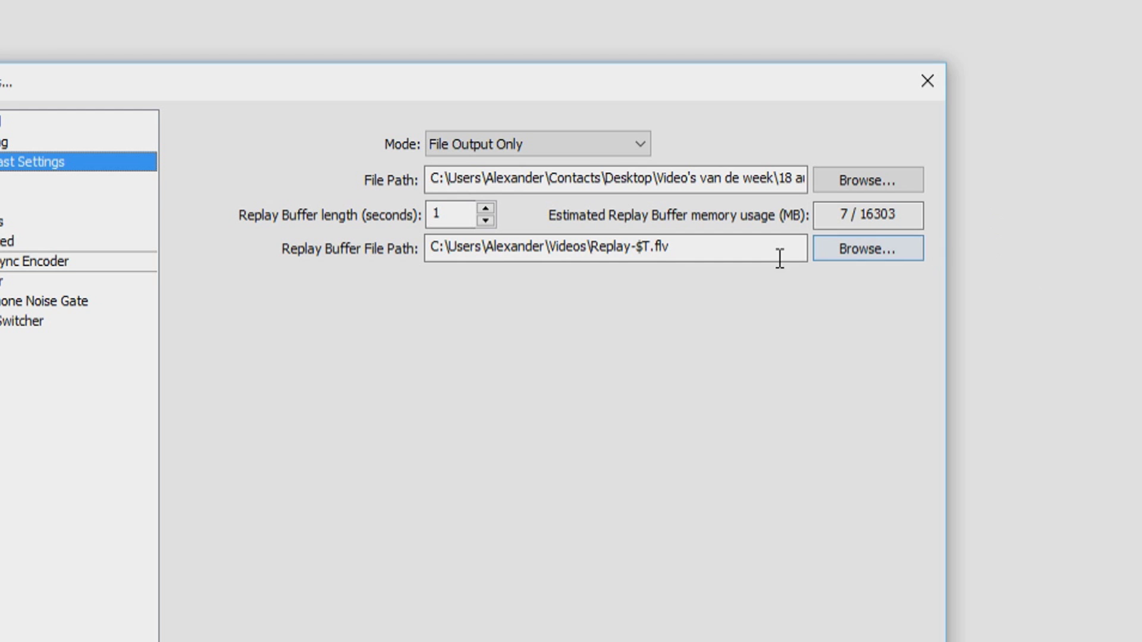
{"action": "left_click", "coordinate": [558, 152]}
{"action": "left_click", "coordinate": [557, 152]}
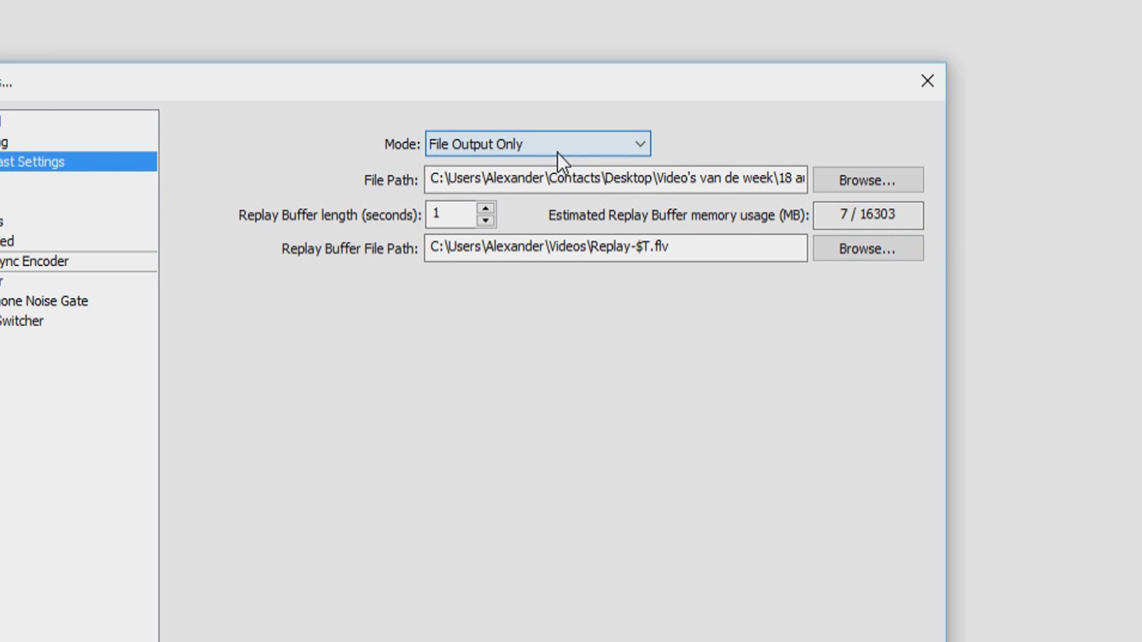
{"action": "left_click", "coordinate": [558, 153]}
{"action": "left_click", "coordinate": [558, 152]}
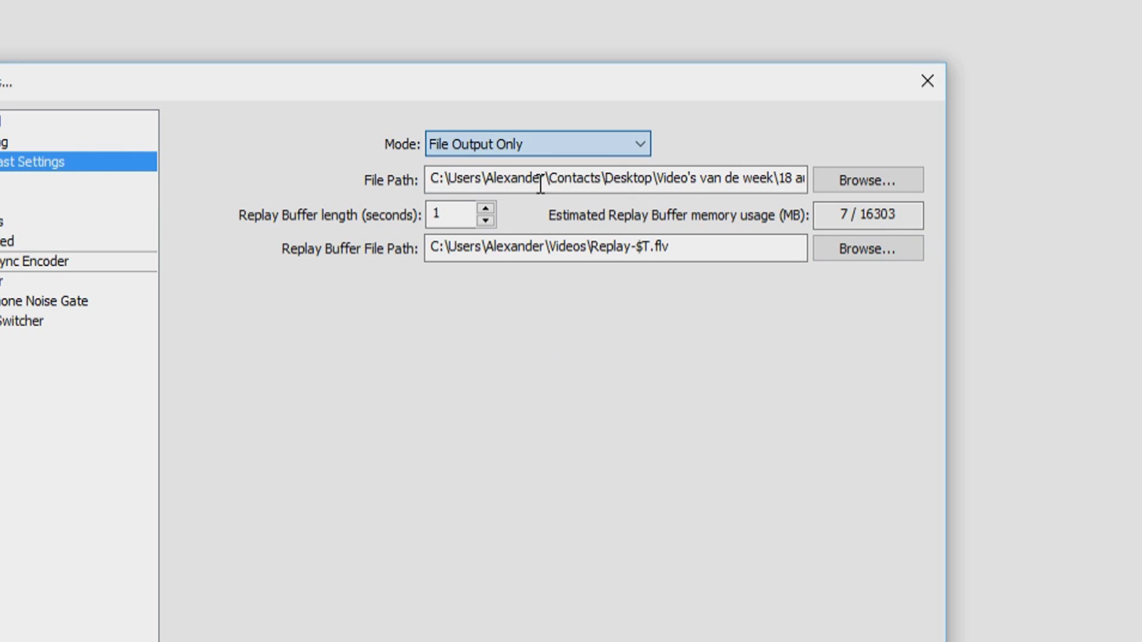
Step: Set the recording file path to the 18 augustus folder inside Video's van de week
{"action": "left_click", "coordinate": [838, 185]}
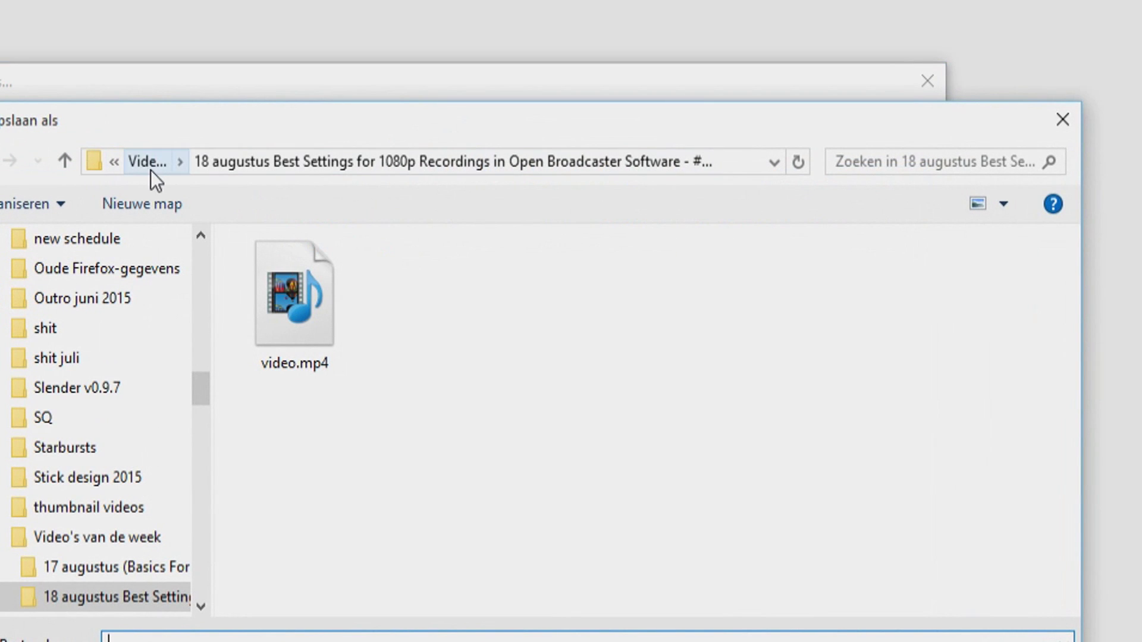
{"action": "left_click", "coordinate": [151, 162]}
{"action": "left_click", "coordinate": [393, 352]}
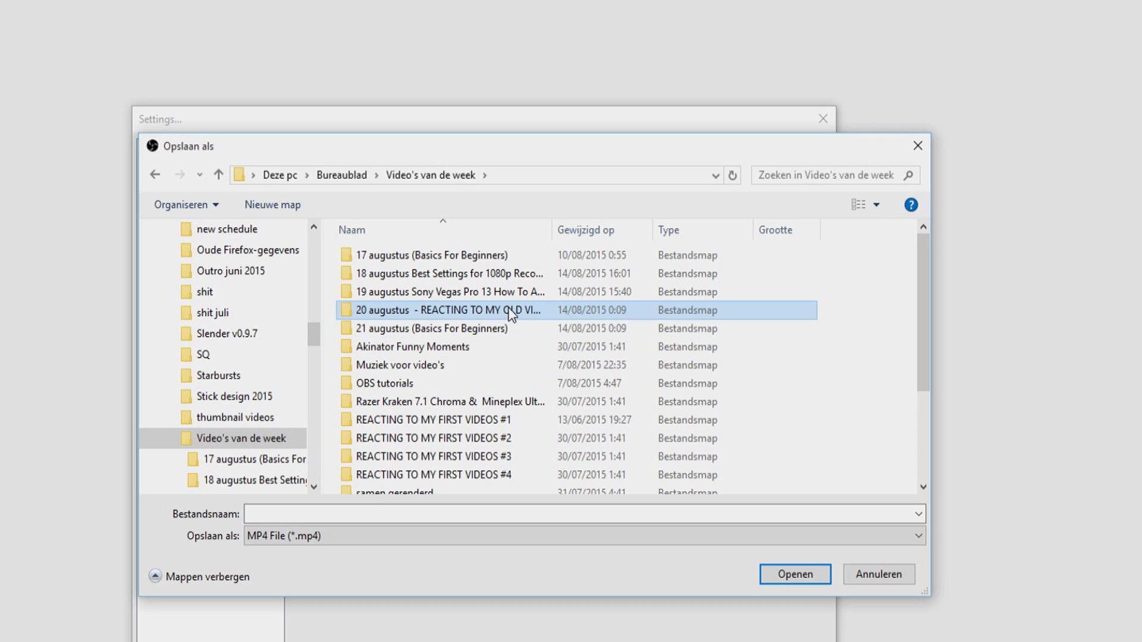
{"action": "double_click", "coordinate": [521, 275]}
{"action": "left_click", "coordinate": [469, 512]}
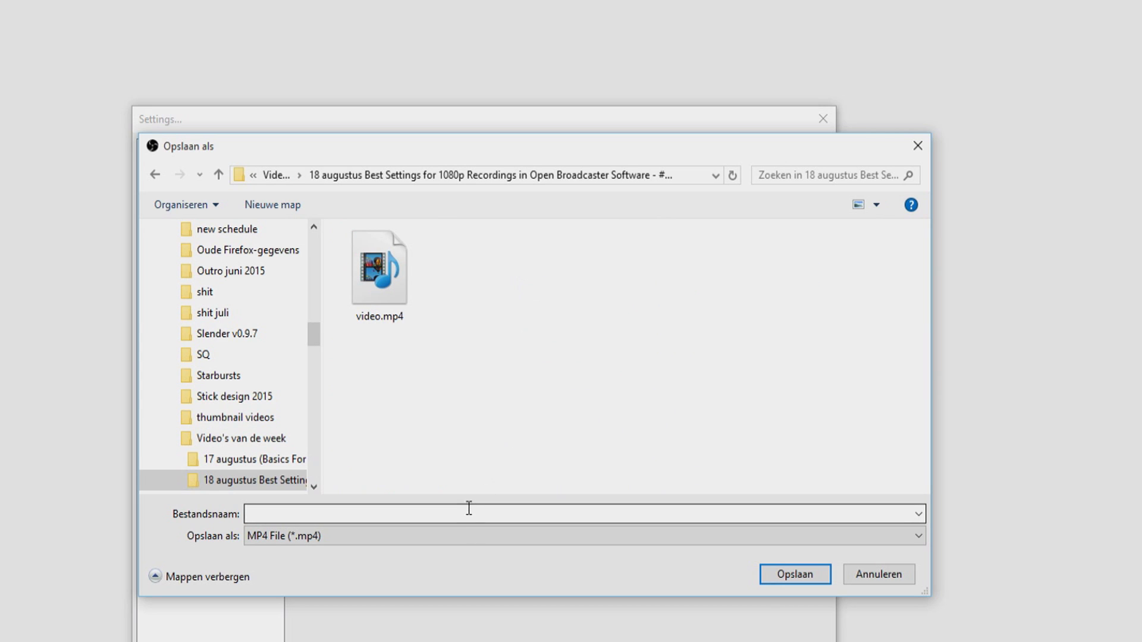
{"action": "left_click", "coordinate": [797, 575]}
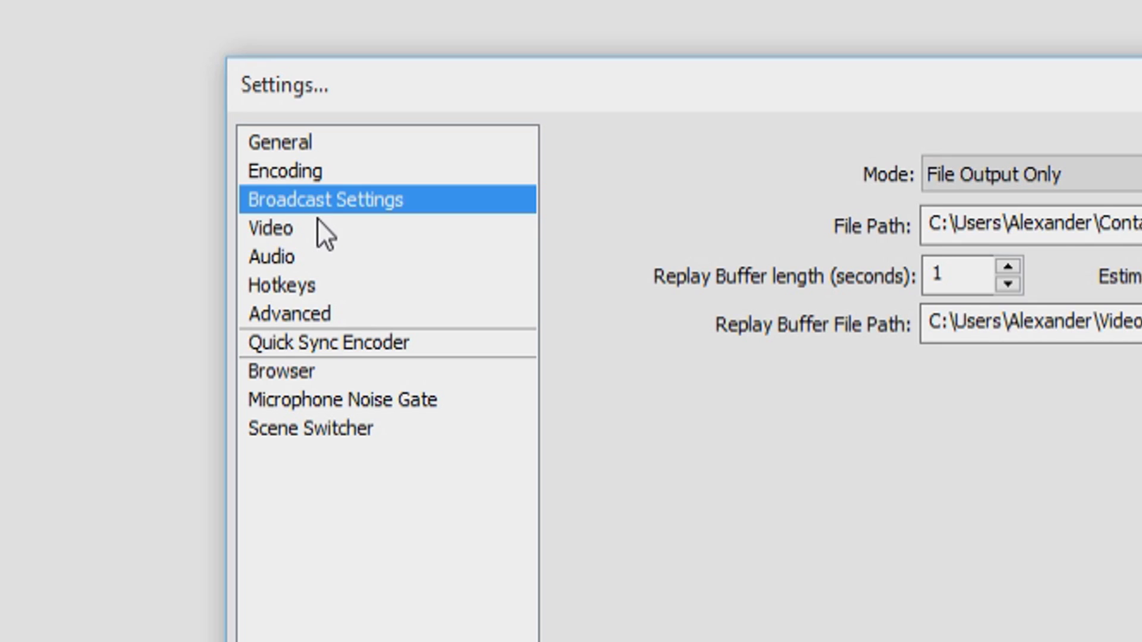
{"action": "left_click", "coordinate": [355, 161]}
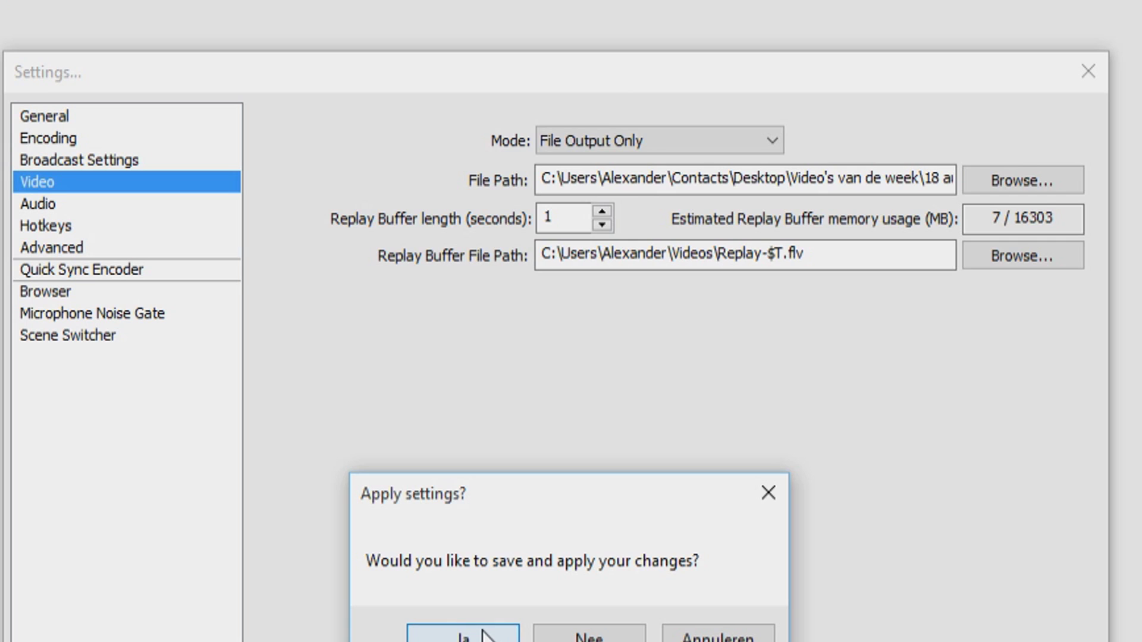
{"action": "left_click", "coordinate": [532, 367]}
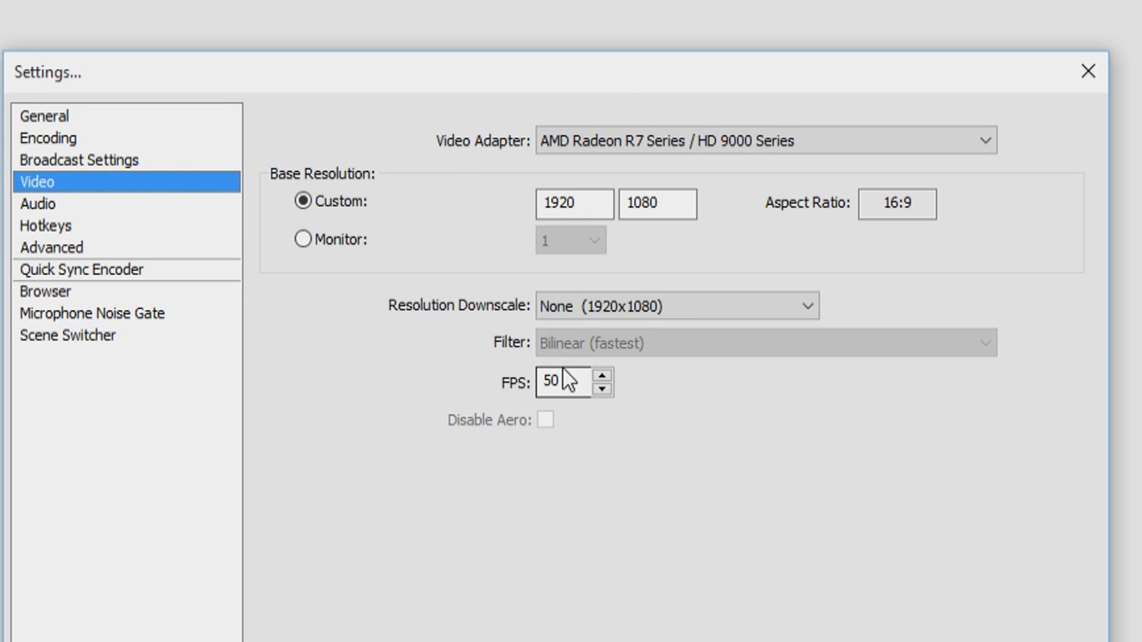
{"action": "left_click", "coordinate": [697, 143]}
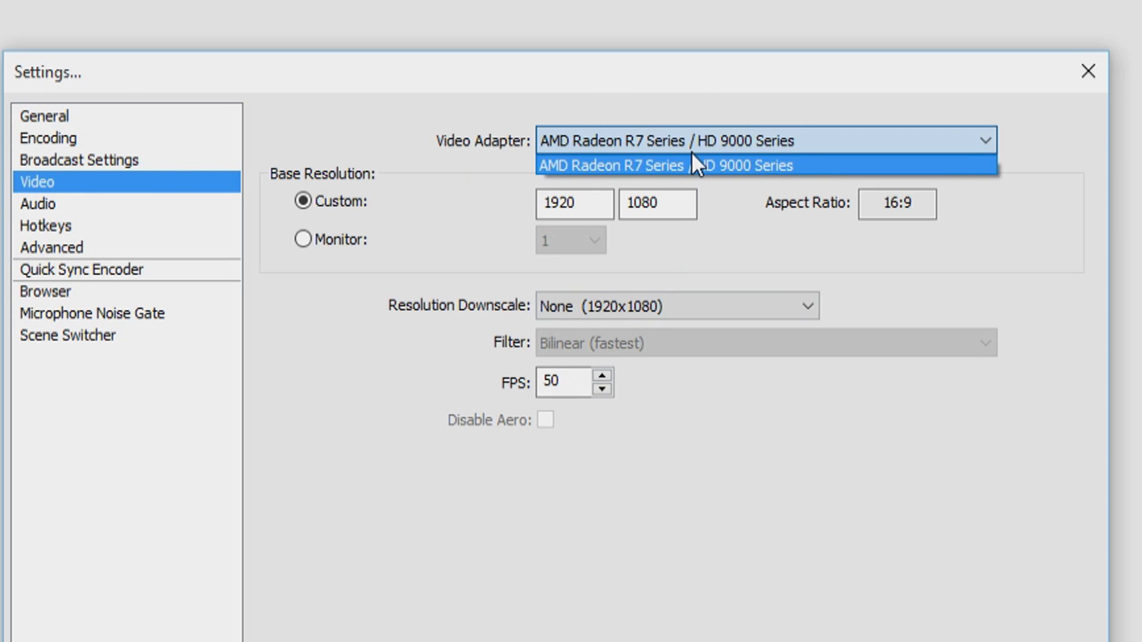
{"action": "left_click", "coordinate": [691, 152]}
{"action": "left_click", "coordinate": [691, 152]}
{"action": "left_click", "coordinate": [598, 147]}
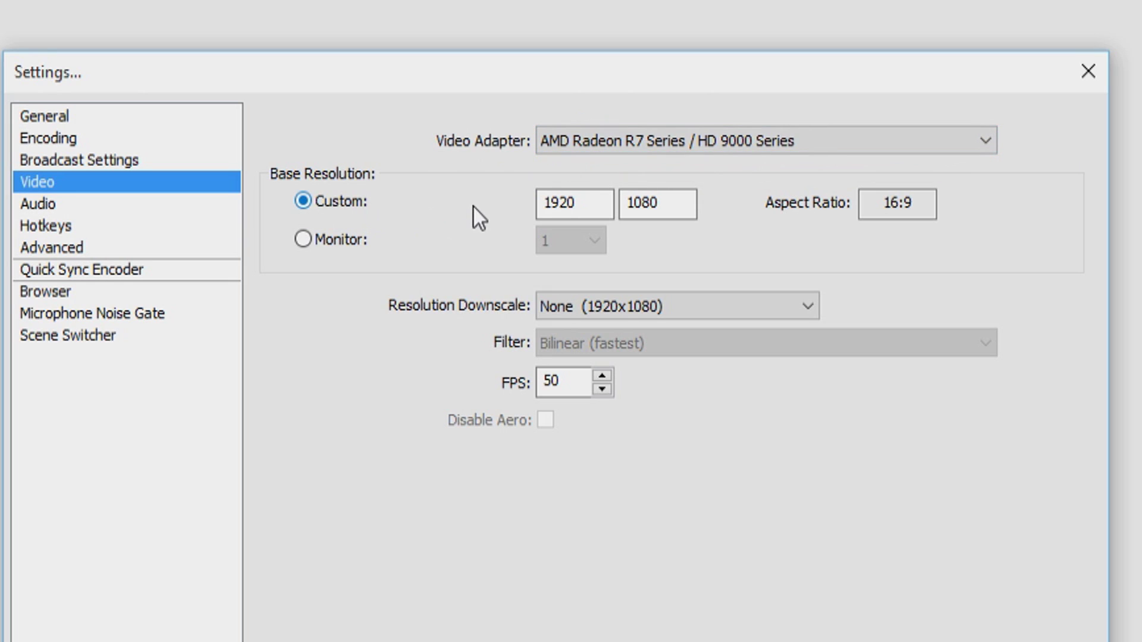
{"action": "left_click_drag", "start_coordinate": [576, 210], "coordinate": [505, 220]}
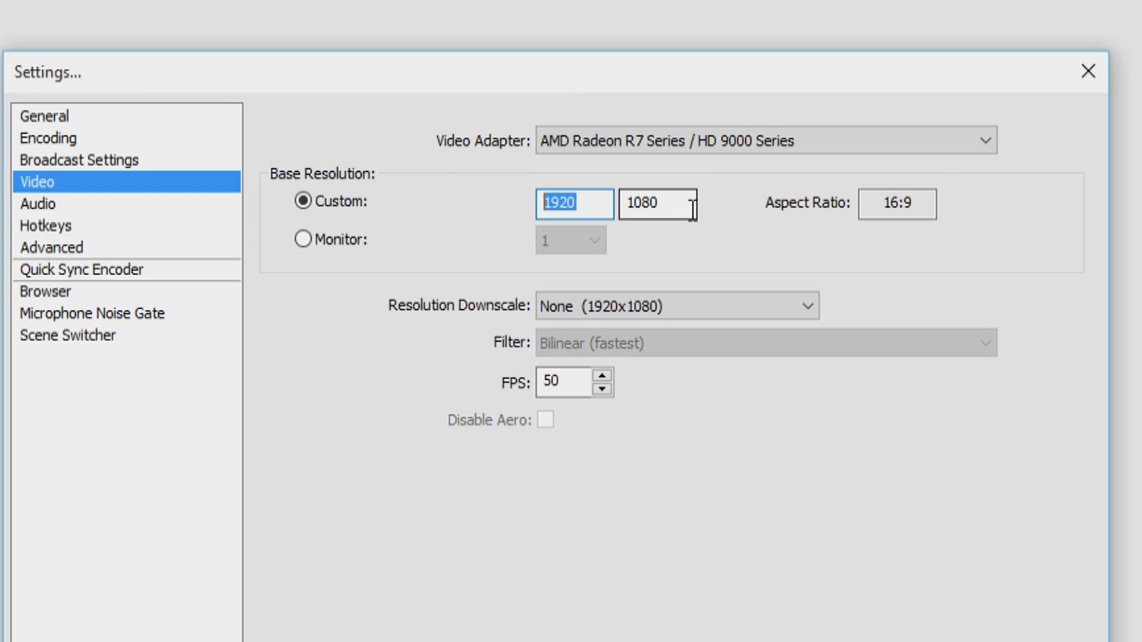
{"action": "left_click_drag", "start_coordinate": [884, 207], "coordinate": [944, 224]}
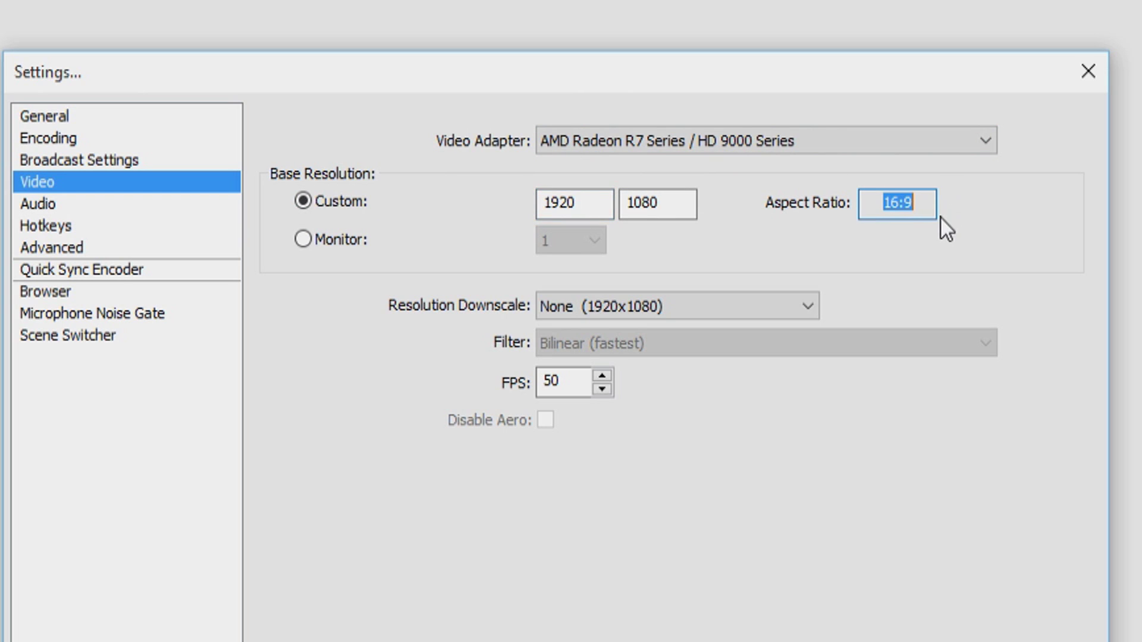
{"action": "left_click", "coordinate": [907, 208]}
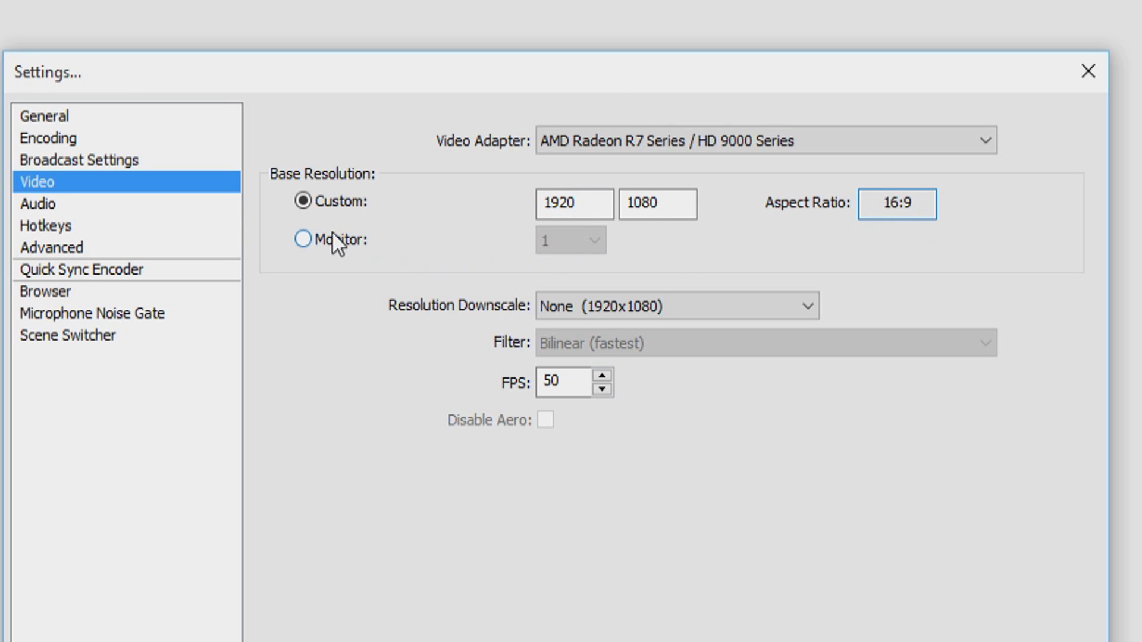
{"action": "left_click", "coordinate": [332, 239]}
{"action": "left_click", "coordinate": [553, 240]}
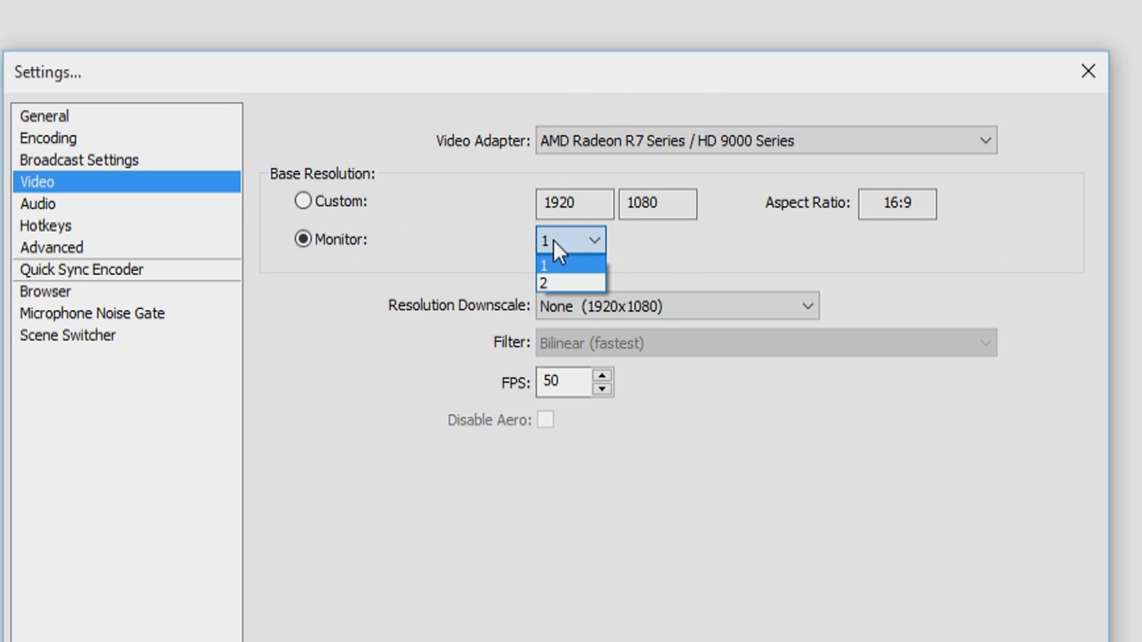
{"action": "left_click", "coordinate": [584, 257]}
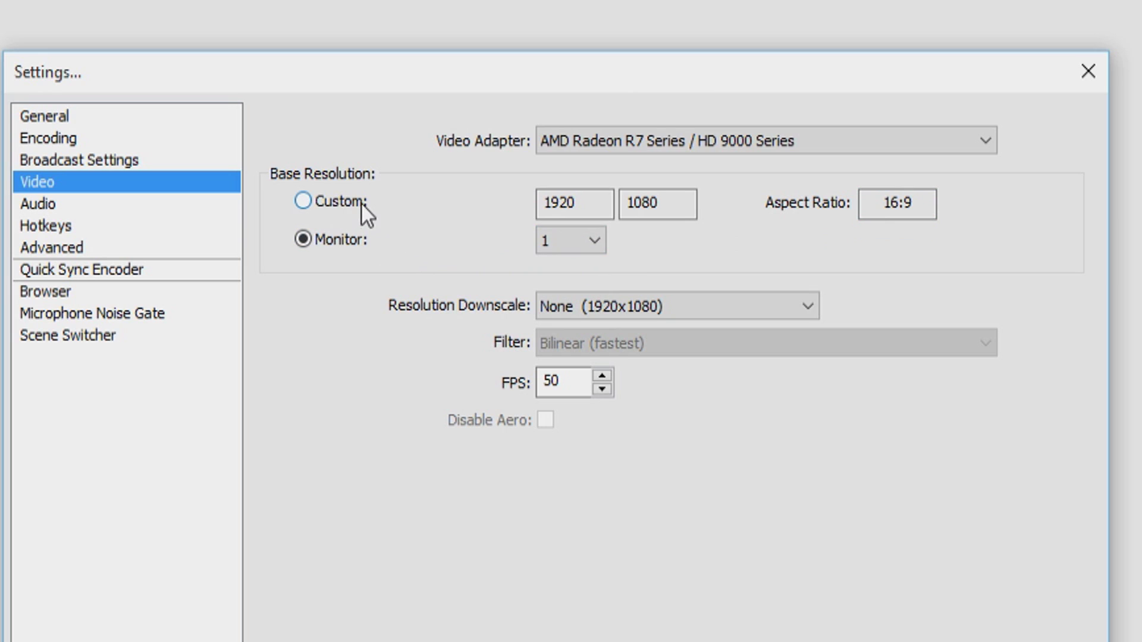
{"action": "left_click", "coordinate": [362, 196]}
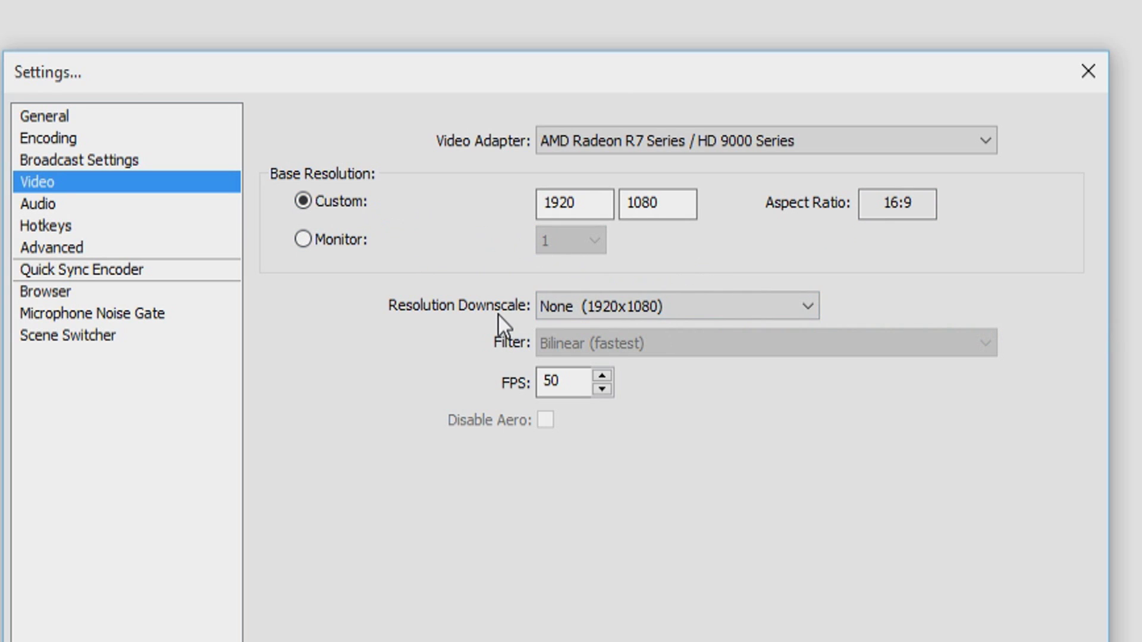
{"action": "left_click", "coordinate": [754, 301]}
{"action": "left_click", "coordinate": [717, 298]}
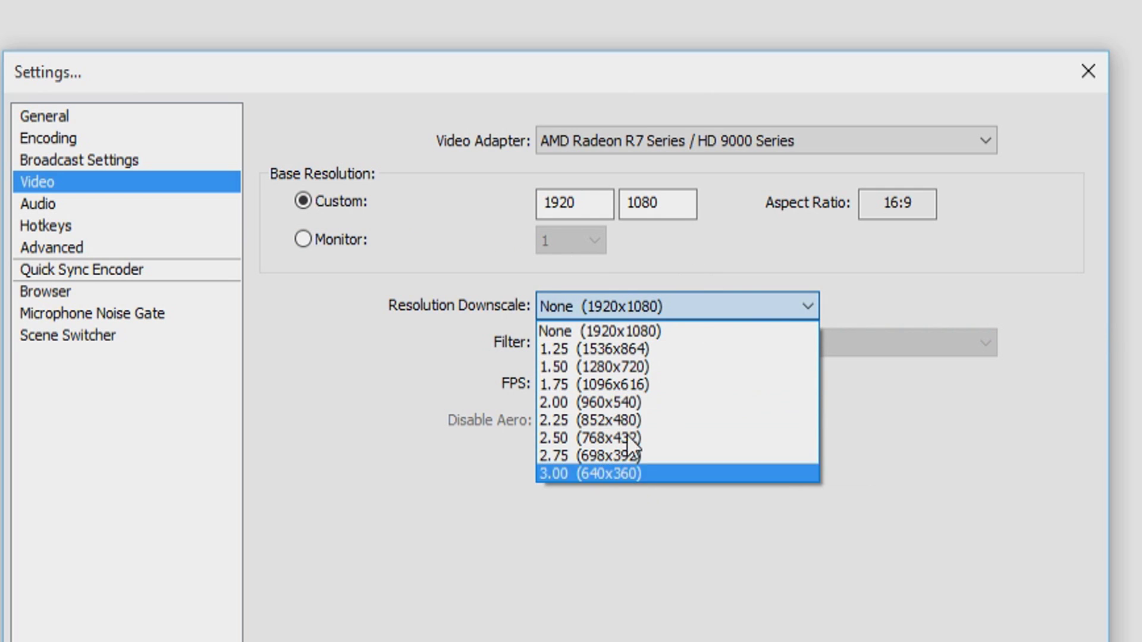
{"action": "left_click", "coordinate": [654, 331]}
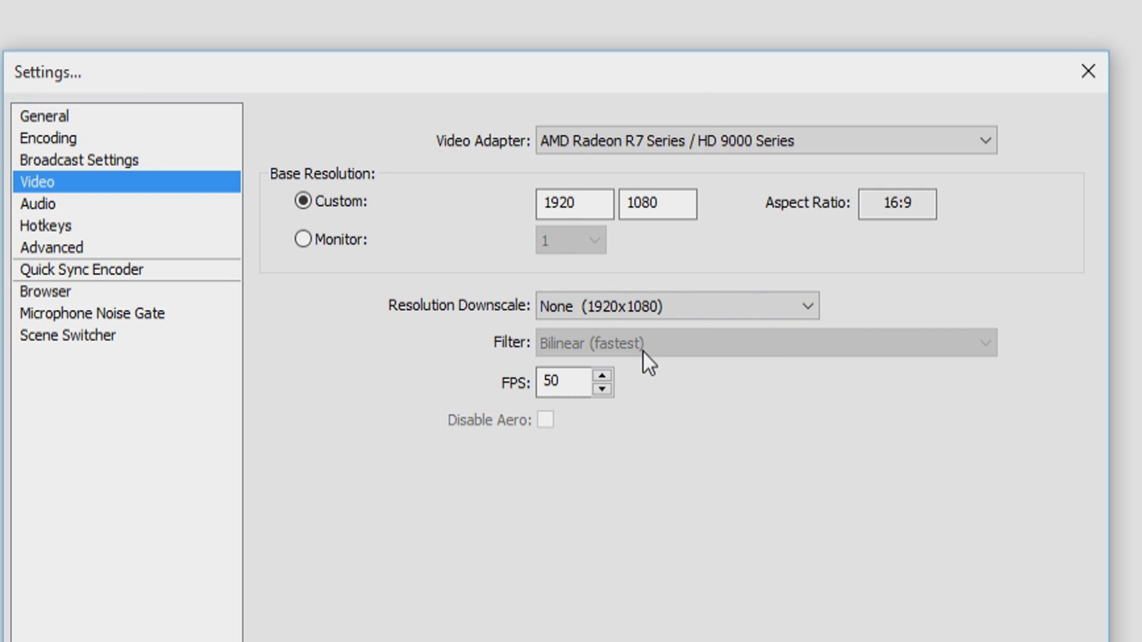
{"action": "double_click", "coordinate": [581, 380]}
{"action": "type", "text": "30"}
{"action": "key", "text": "ctrl+a"}
{"action": "type", "text": "50"}
{"action": "key", "text": "BackSpace"}
{"action": "key", "text": "BackSpace"}
{"action": "type", "text": "60"}
{"action": "key", "text": "ctrl+a"}
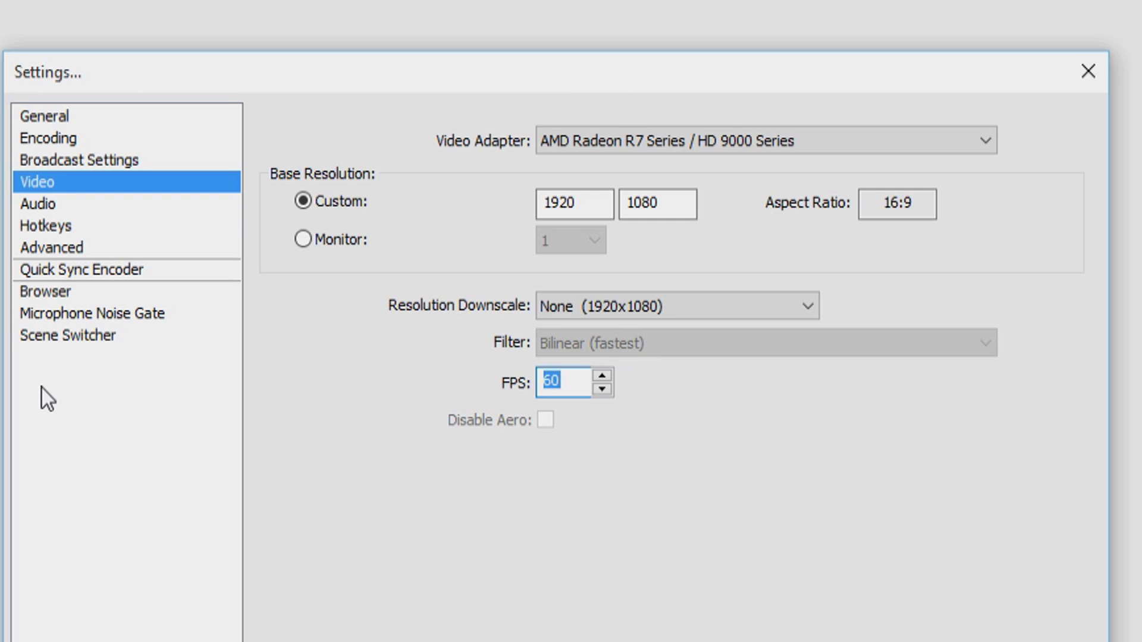
{"action": "type", "text": "30"}
{"action": "left_click_drag", "start_coordinate": [552, 394], "coordinate": [491, 389]}
{"action": "type", "text": "50"}
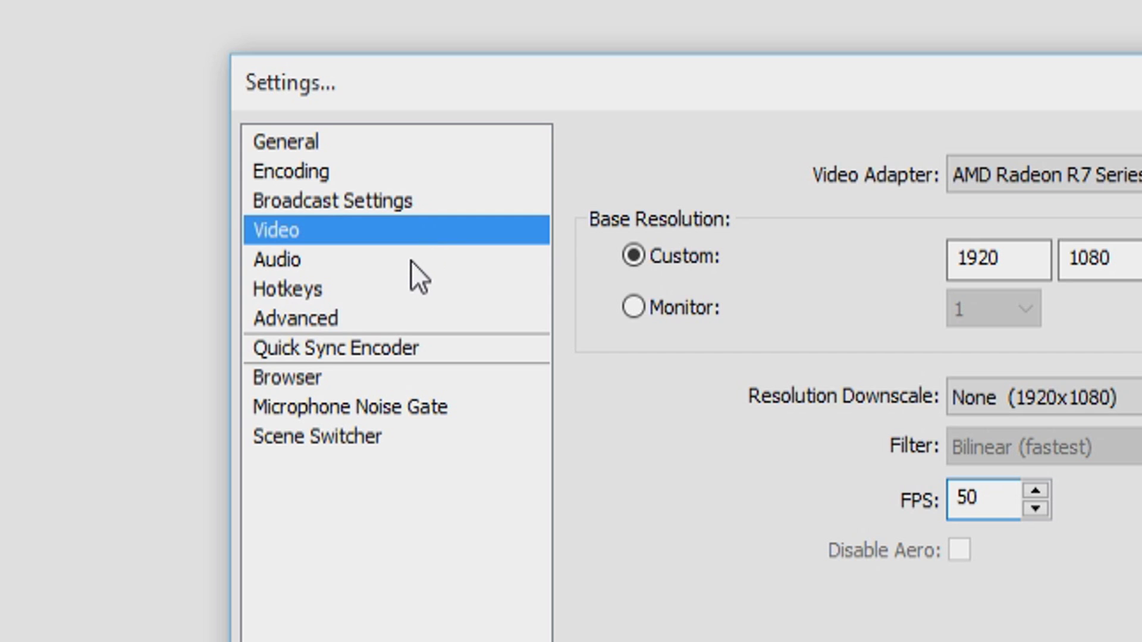
Step: On the Audio page, keep Luidsprekers (Realtek High Definition Audio) as the desktop audio device
{"action": "left_click", "coordinate": [137, 204]}
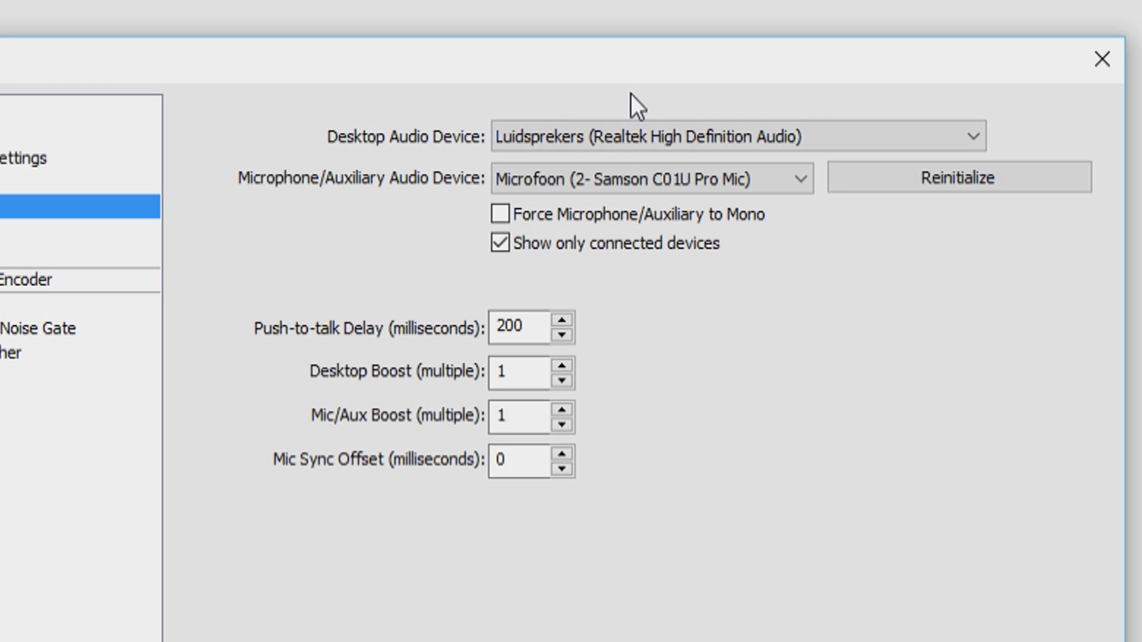
{"action": "left_click", "coordinate": [574, 140]}
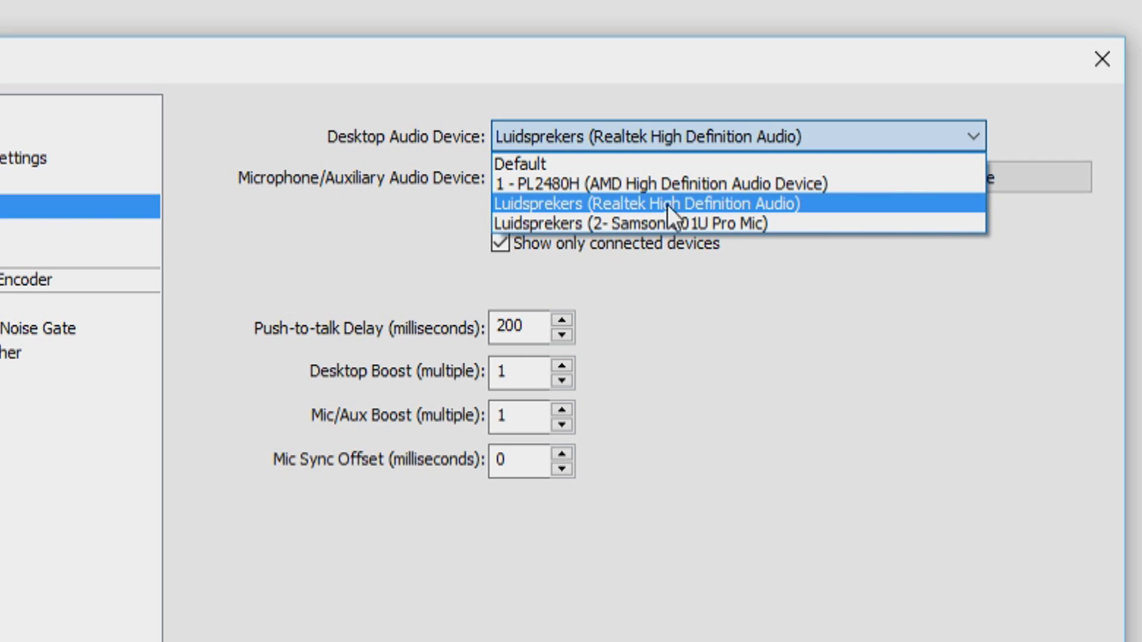
{"action": "left_click", "coordinate": [707, 206]}
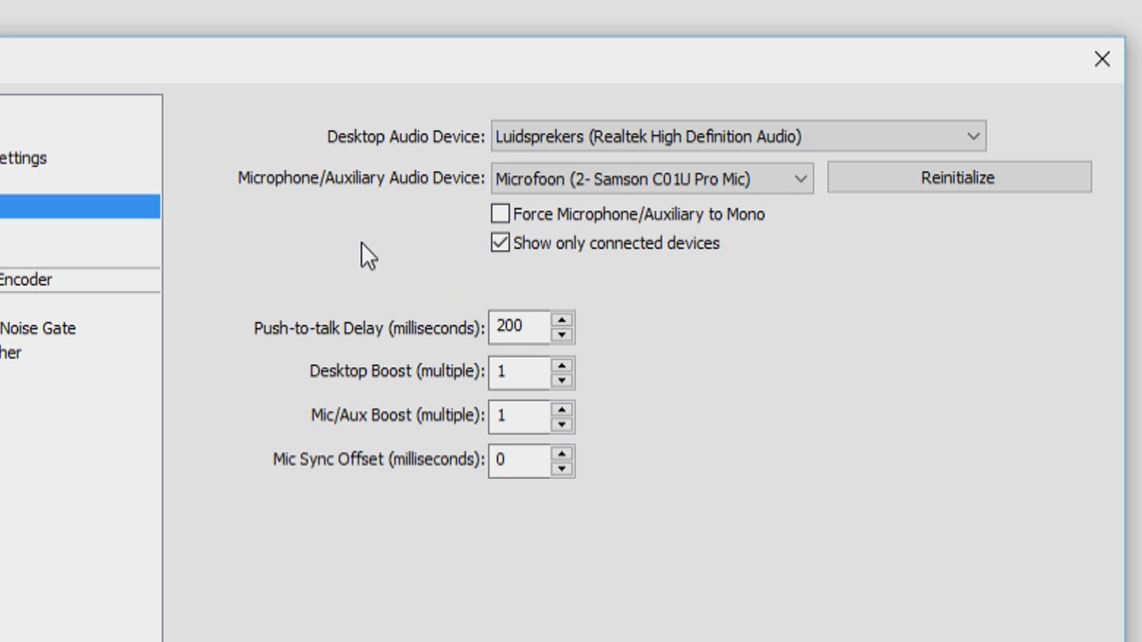
{"action": "left_click", "coordinate": [675, 178]}
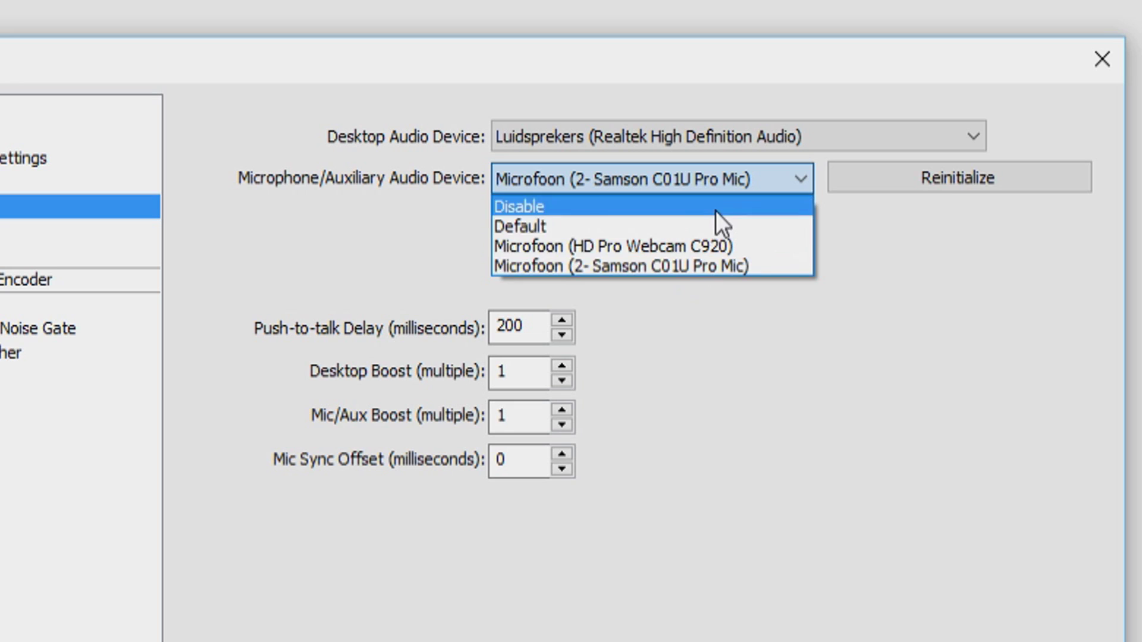
{"action": "left_click", "coordinate": [699, 273]}
{"action": "left_click", "coordinate": [656, 177]}
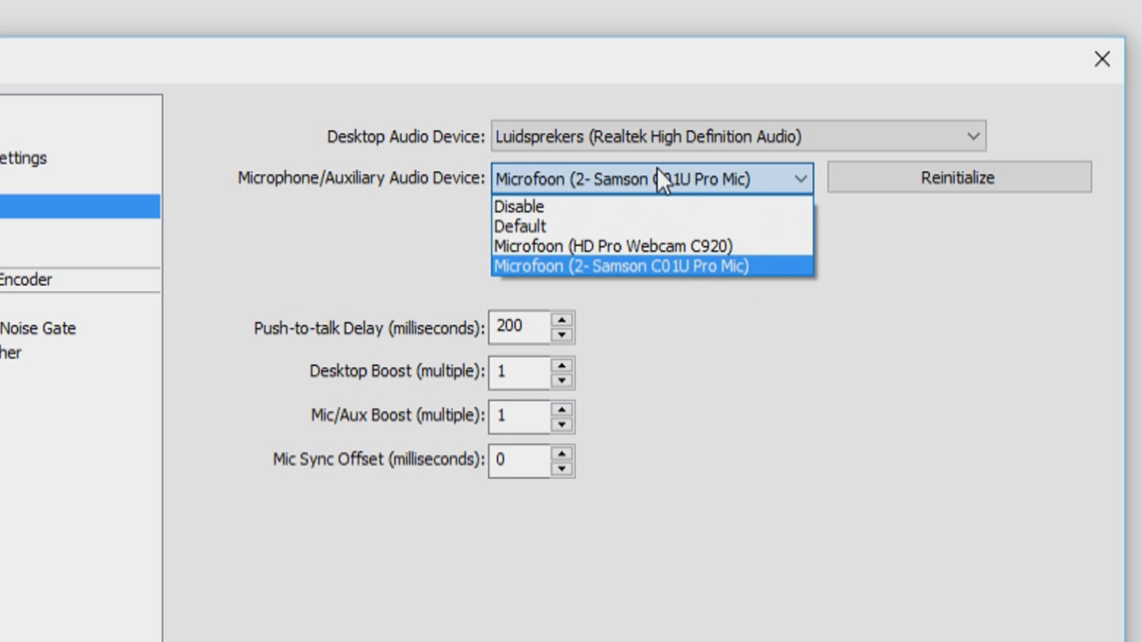
{"action": "left_click", "coordinate": [700, 187]}
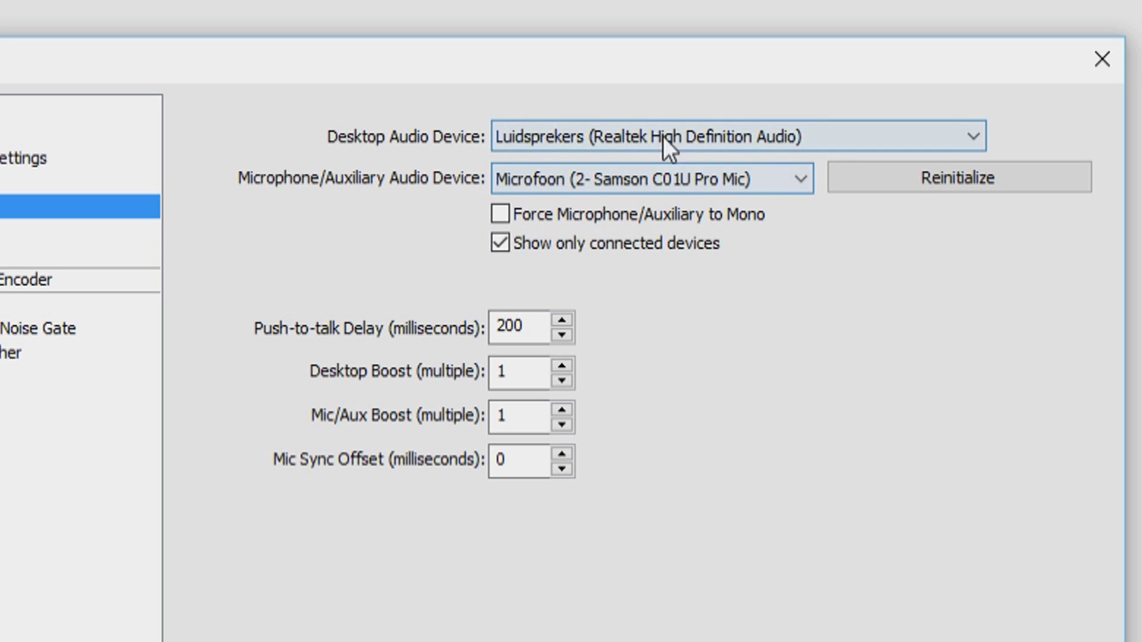
{"action": "left_click", "coordinate": [547, 363]}
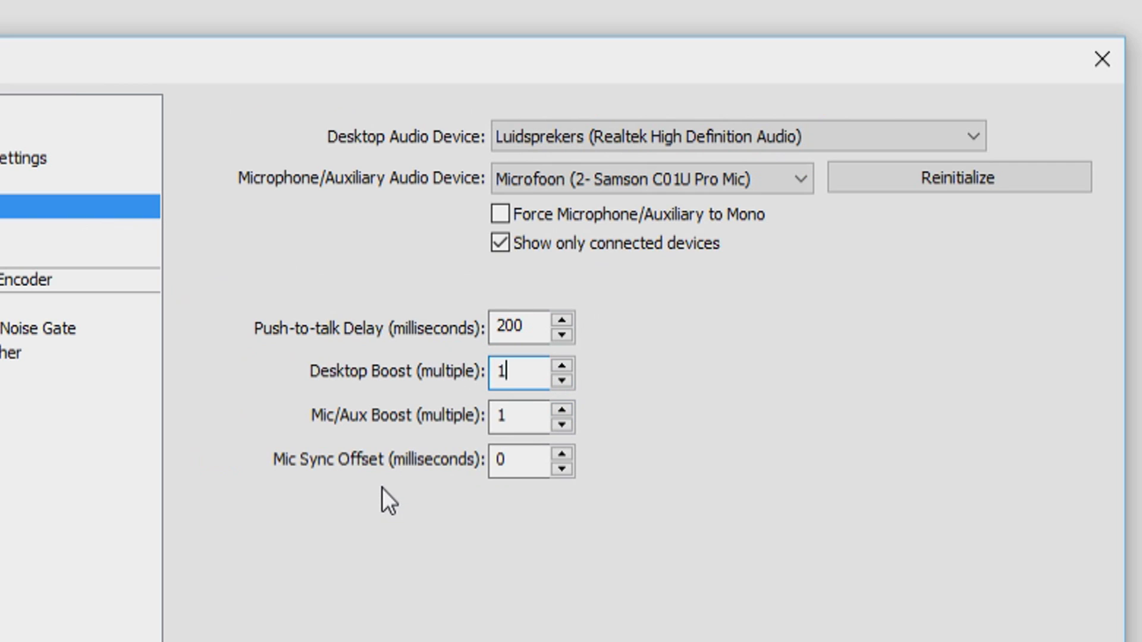
{"action": "left_click", "coordinate": [503, 471]}
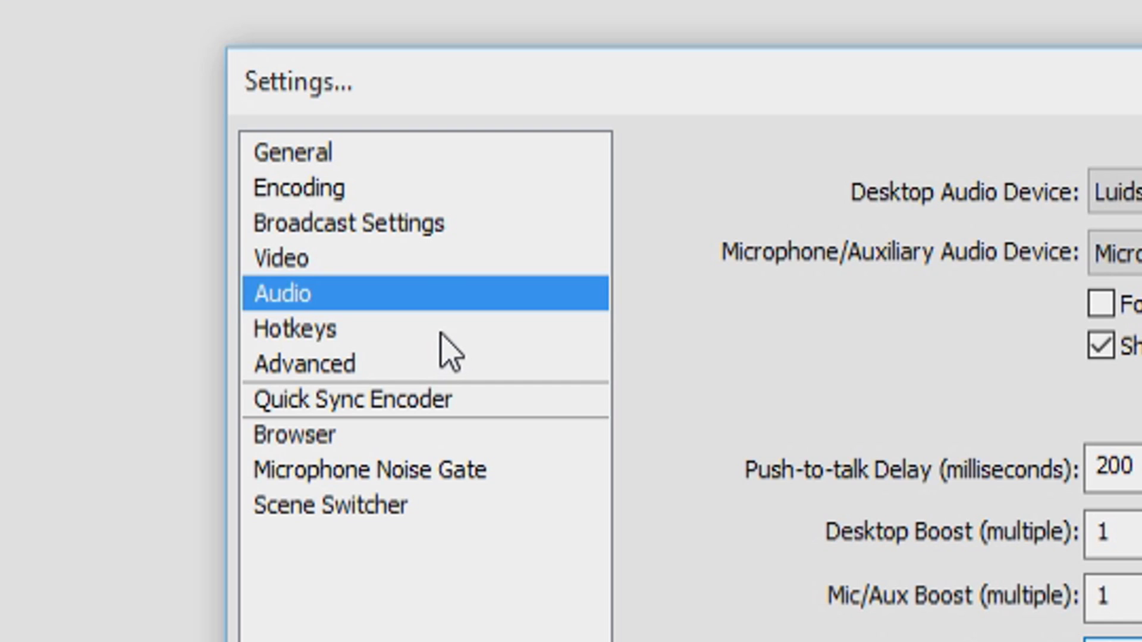
Step: Switch to the Hotkeys page, answering the prompt to apply the audio settings
{"action": "left_click", "coordinate": [446, 348]}
{"action": "left_click", "coordinate": [594, 362]}
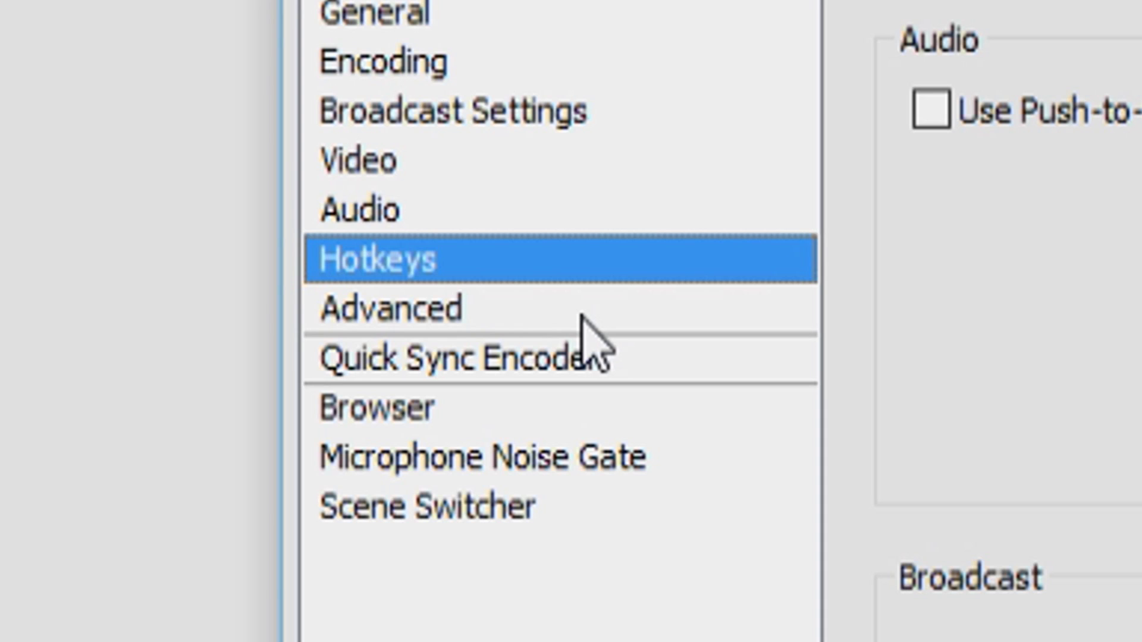
Step: On the Advanced page, keep Normal process priority and the 700 ms scene buffering time
{"action": "left_click", "coordinate": [582, 317]}
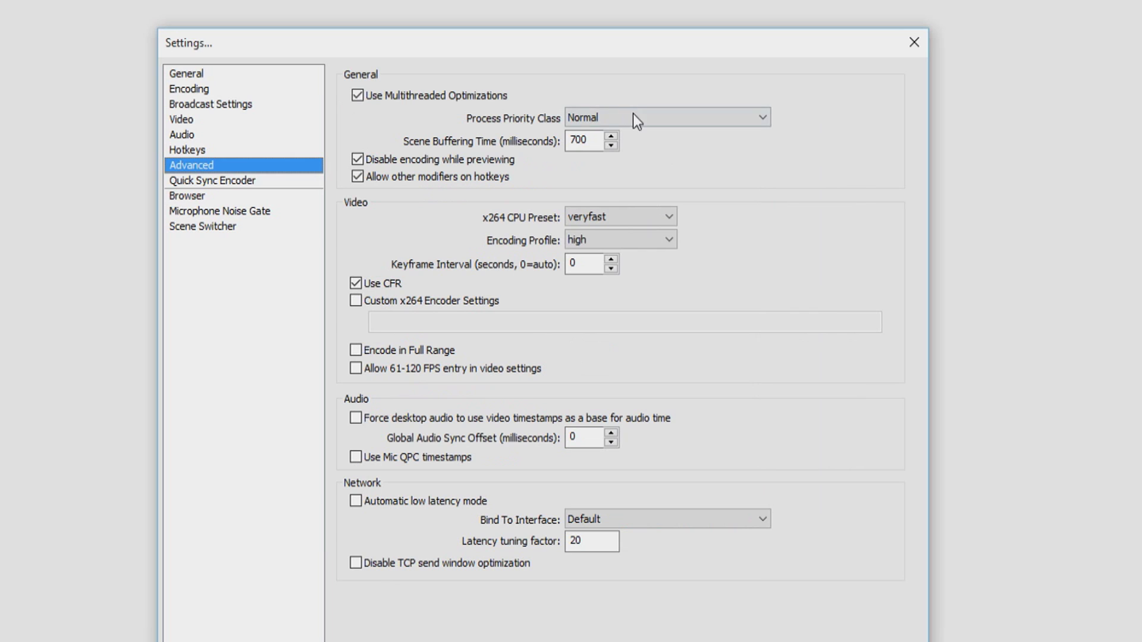
{"action": "key", "text": "space"}
{"action": "key", "text": "space"}
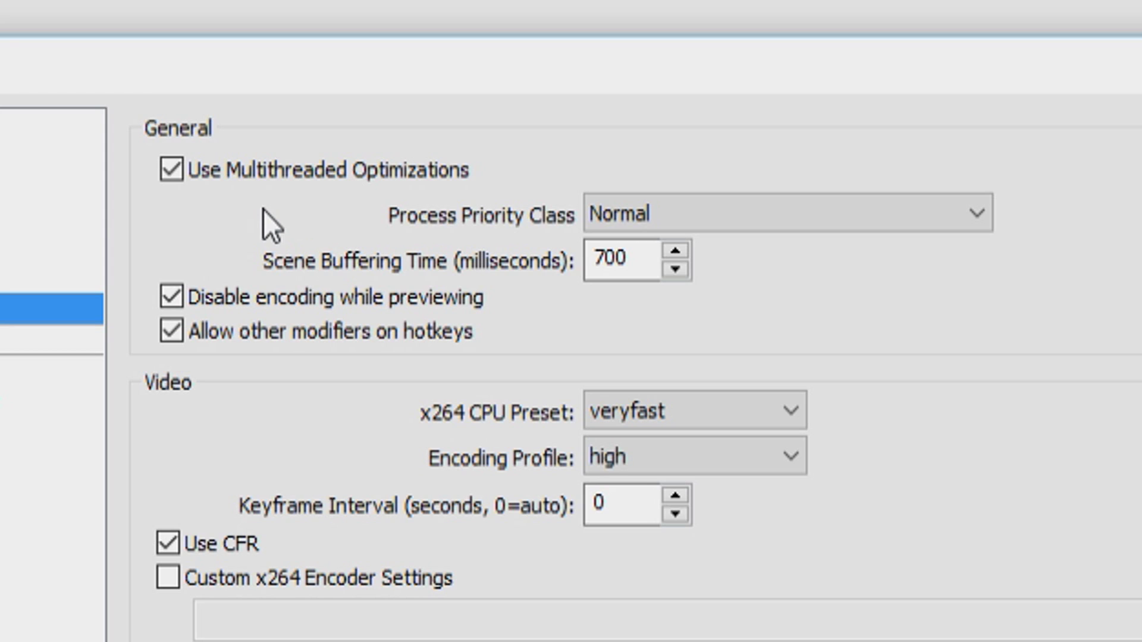
{"action": "left_click", "coordinate": [806, 220]}
{"action": "left_click", "coordinate": [806, 220]}
{"action": "left_click", "coordinate": [619, 258]}
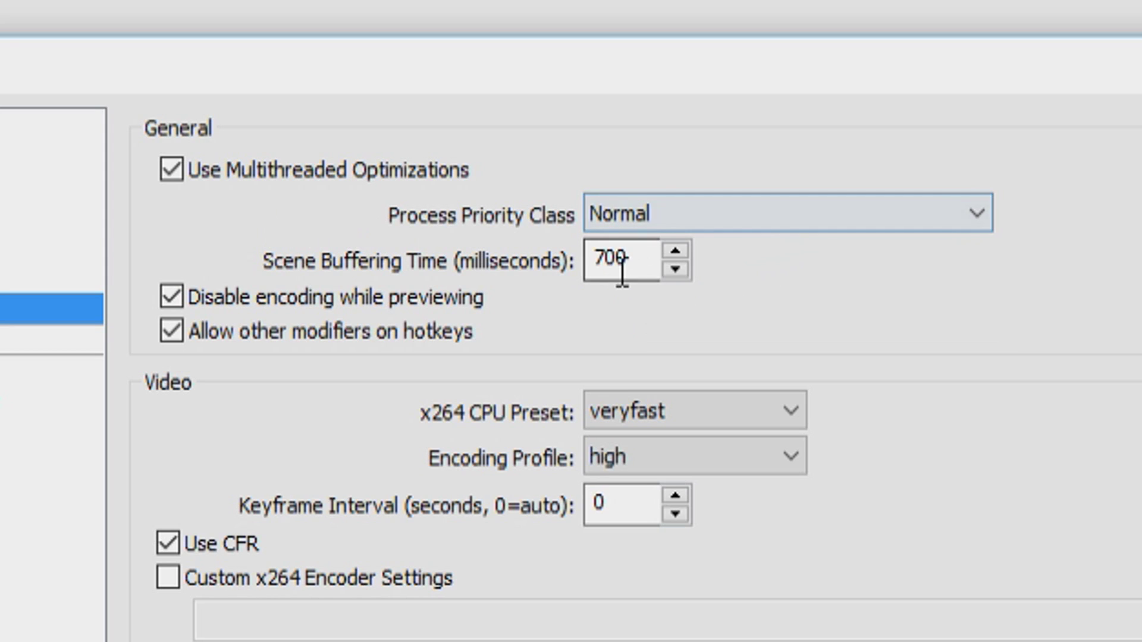
{"action": "left_click", "coordinate": [653, 261]}
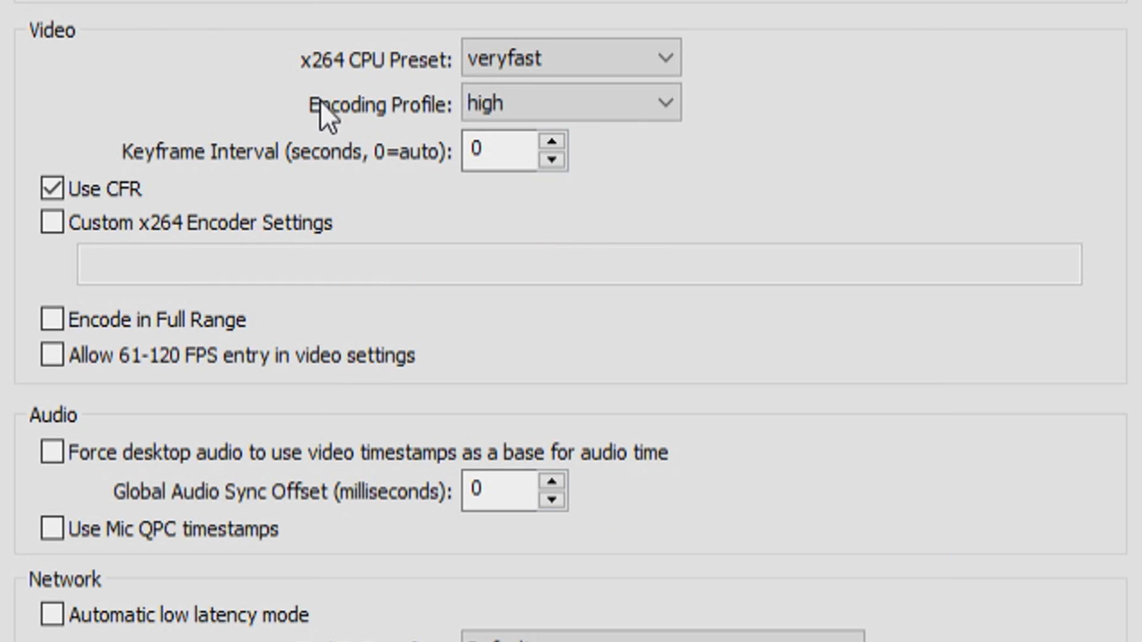
{"action": "left_click", "coordinate": [633, 62]}
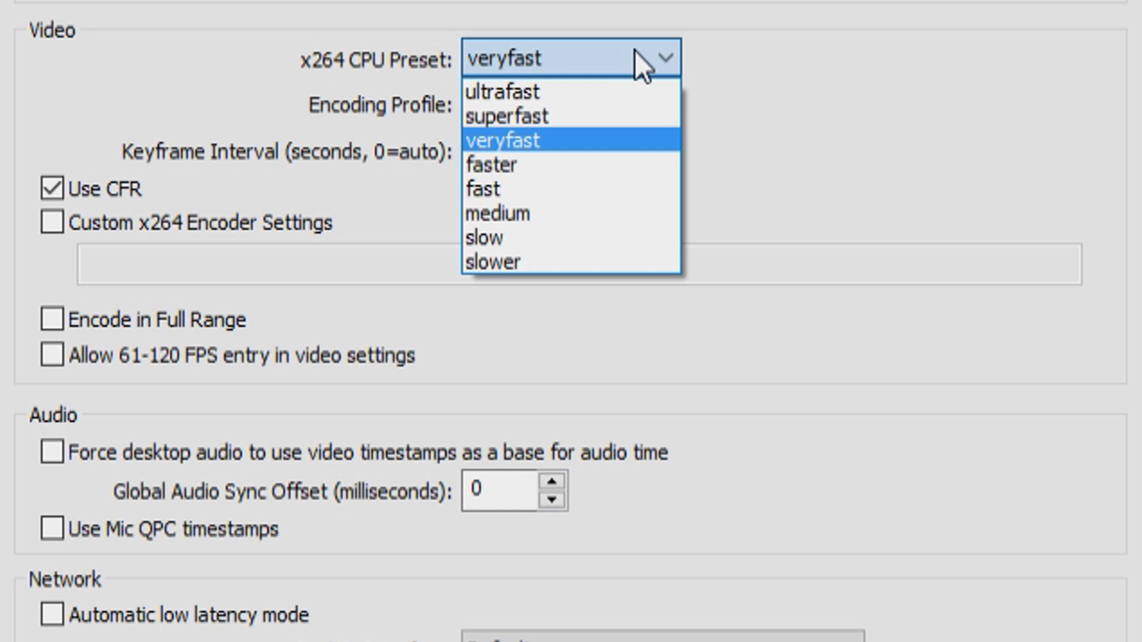
{"action": "left_click", "coordinate": [869, 27]}
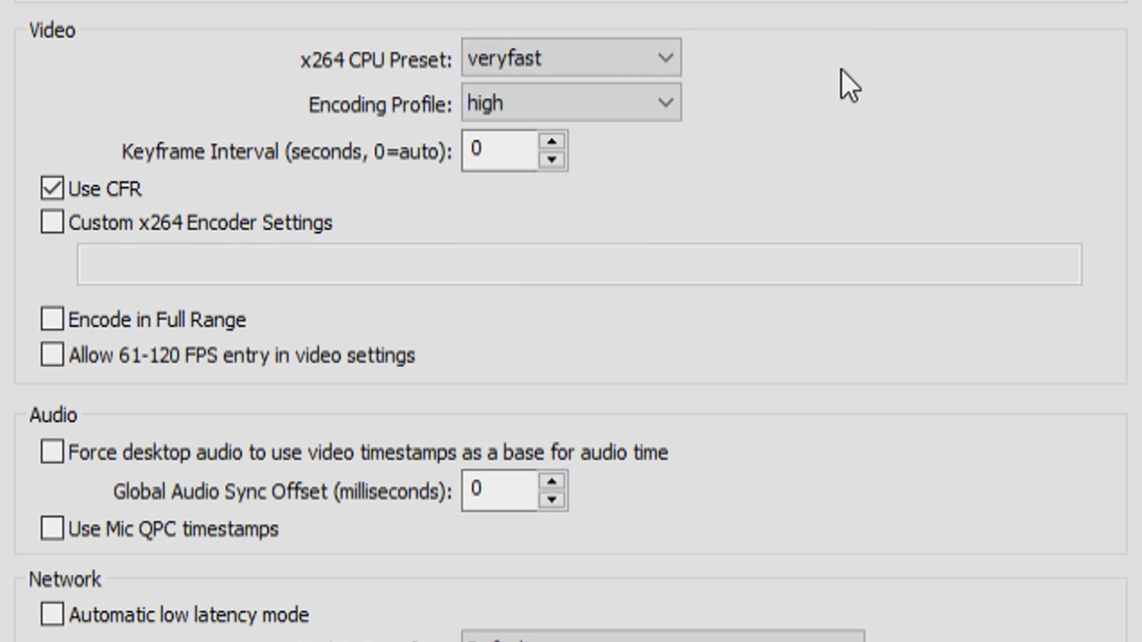
{"action": "left_click", "coordinate": [584, 112]}
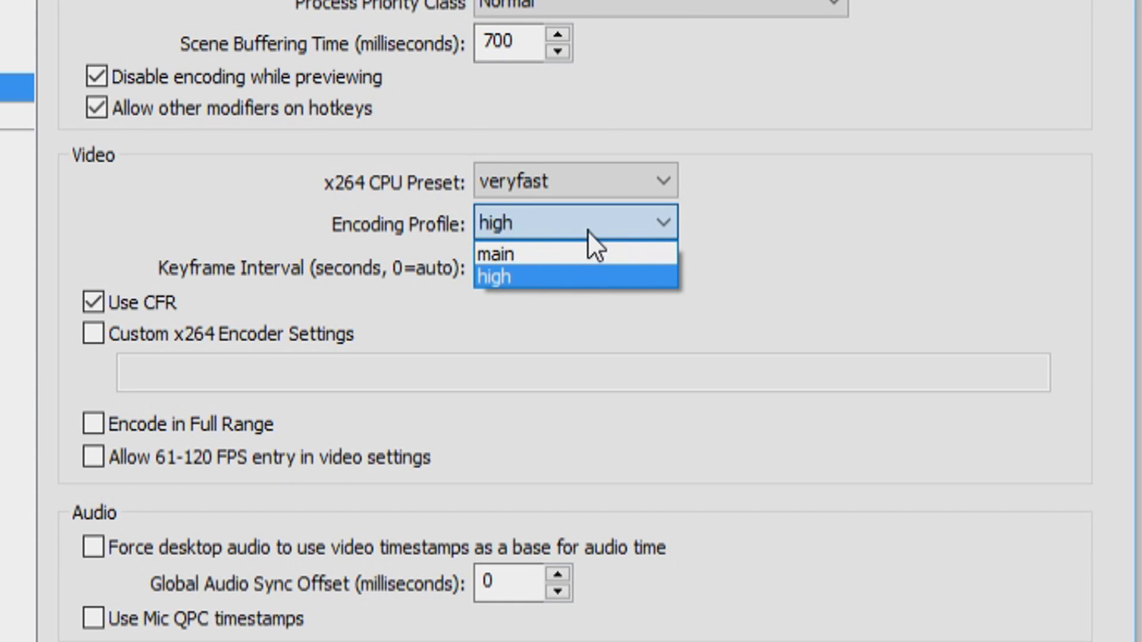
{"action": "left_click", "coordinate": [588, 230]}
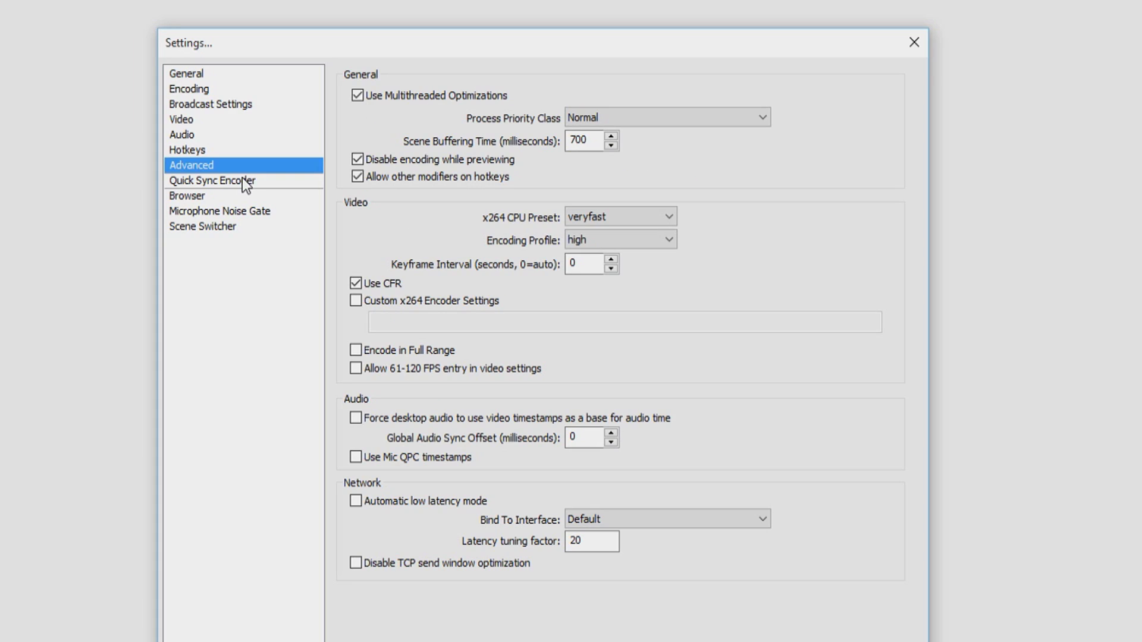
{"action": "left_click", "coordinate": [245, 181]}
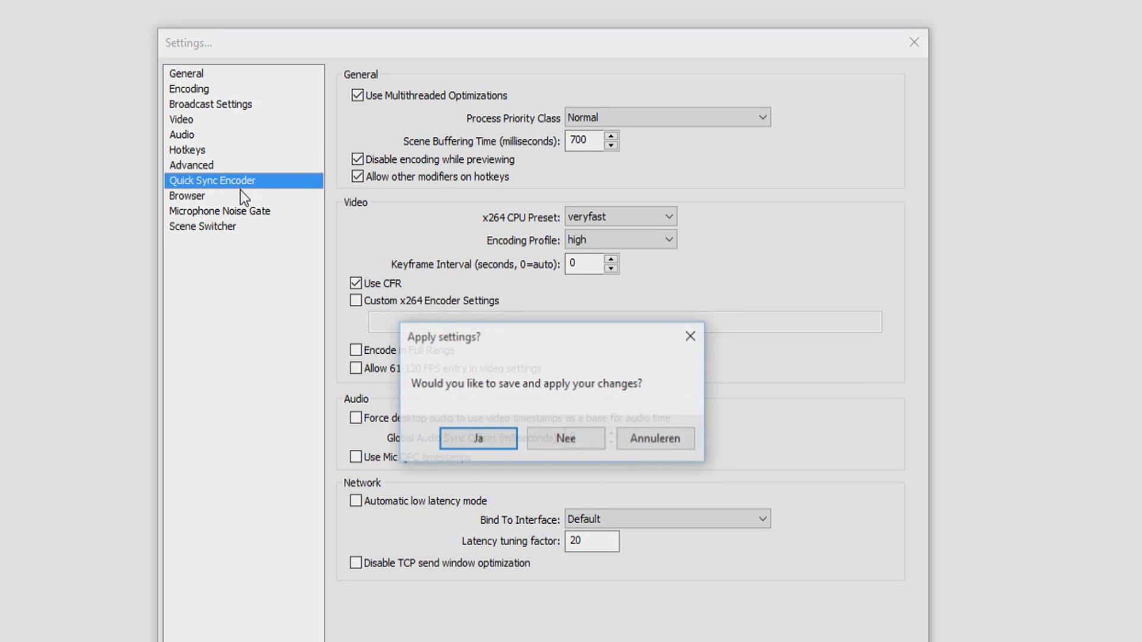
{"action": "left_click", "coordinate": [656, 438]}
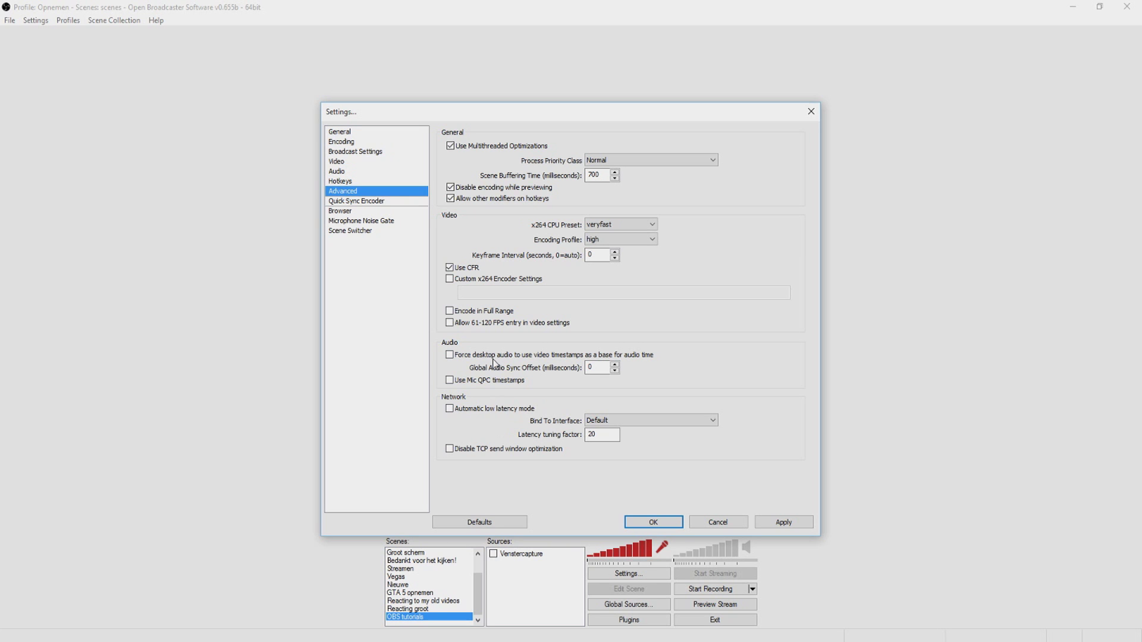